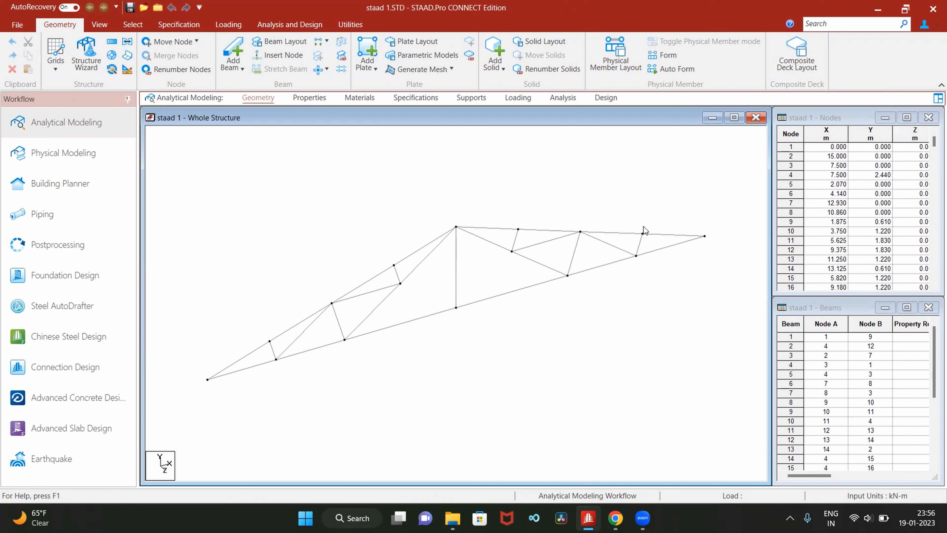
- Switch to staad.pdf in Chrome and examine the truss diagram, node coordinates, and dead and live load calculations
mouse_move(616, 517)
click(618, 490)
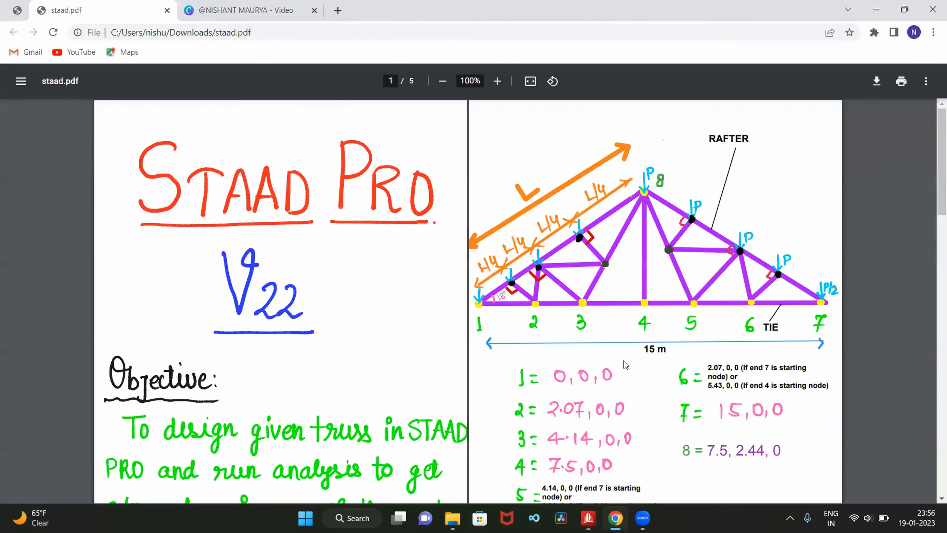
scroll(622, 345, down, 2)
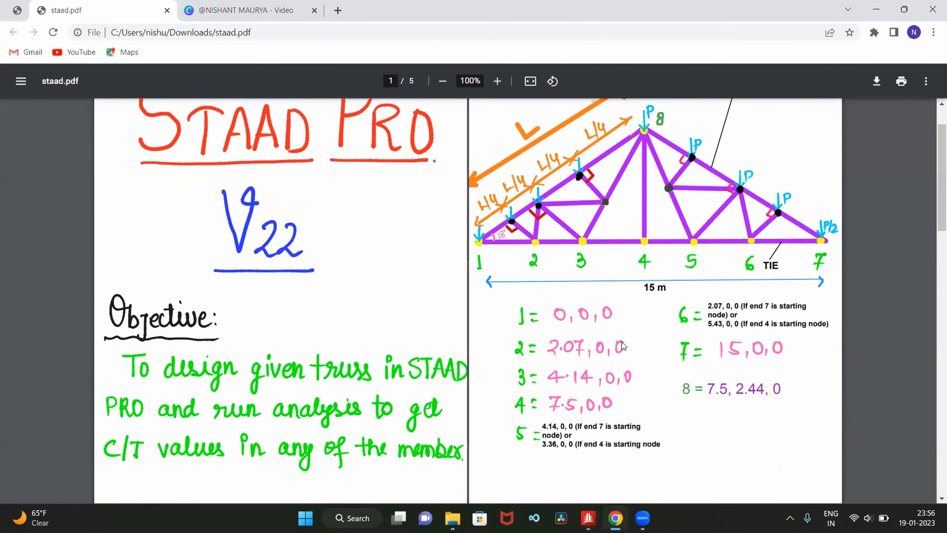
scroll(614, 318, down, 6)
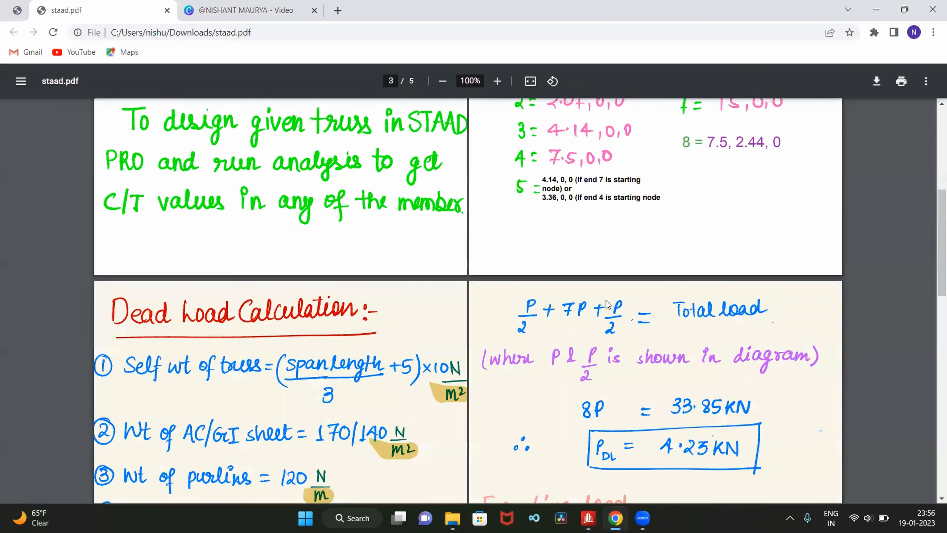
scroll(607, 304, down, 7)
scroll(607, 299, up, 2)
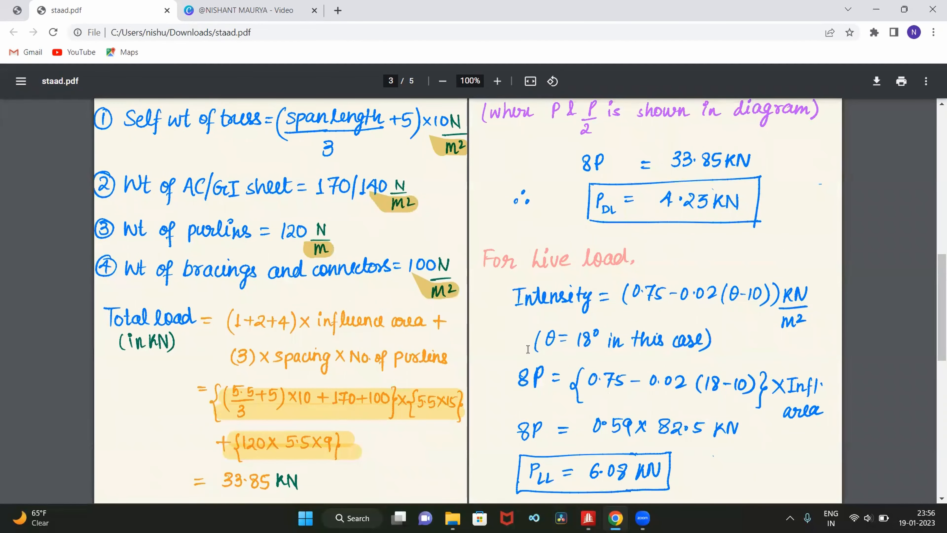
scroll(526, 352, down, 3)
scroll(526, 352, up, 3)
scroll(721, 205, down, 2)
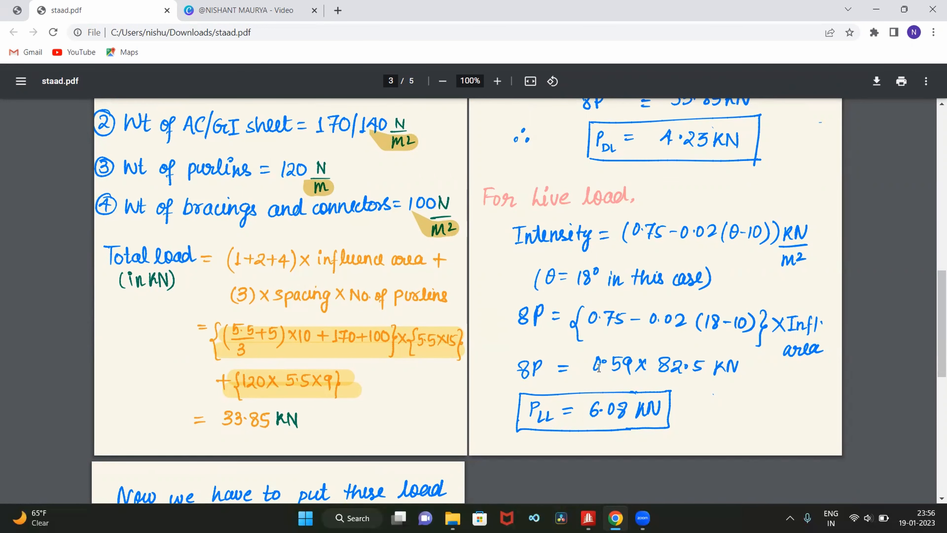
scroll(597, 370, down, 2)
scroll(597, 369, up, 4)
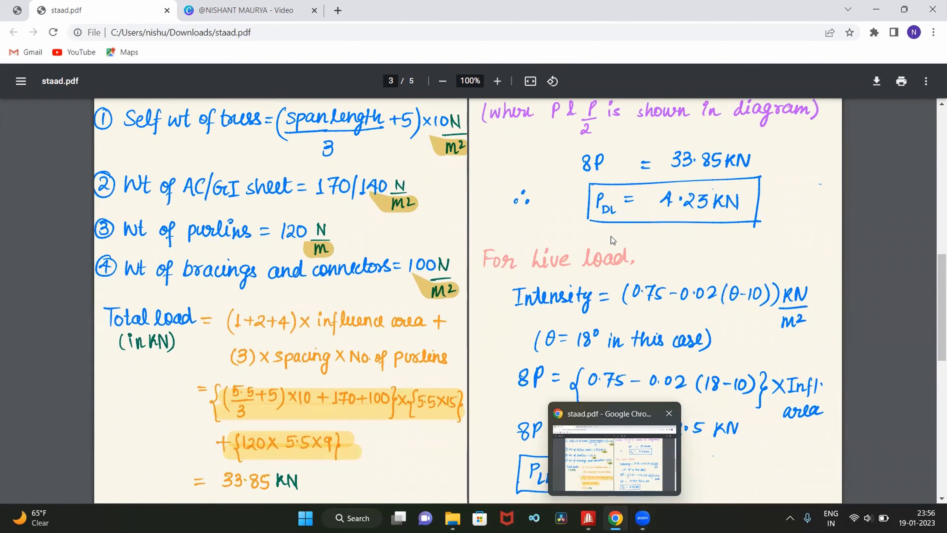
- Return to the STAAD.Pro model and show the truss in front view on the X-Y plane
mouse_move(588, 518)
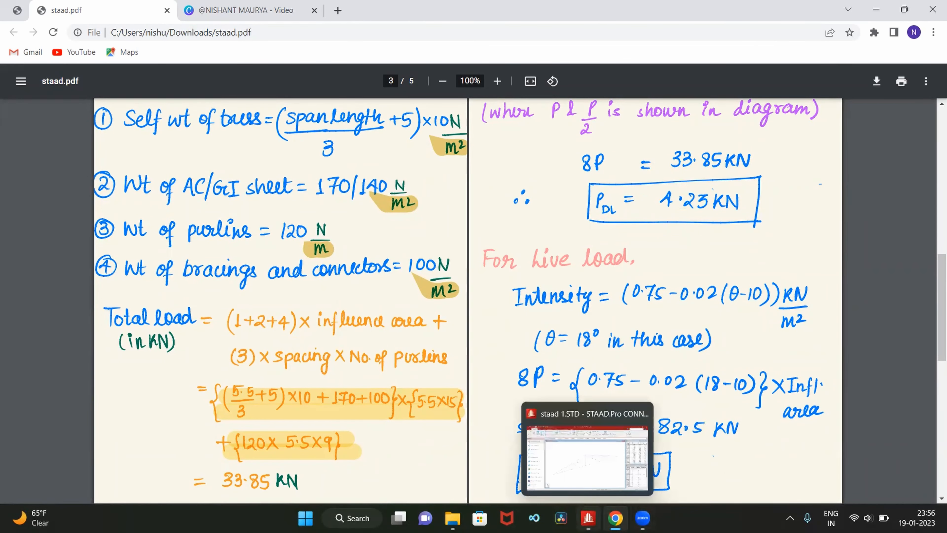
click(570, 467)
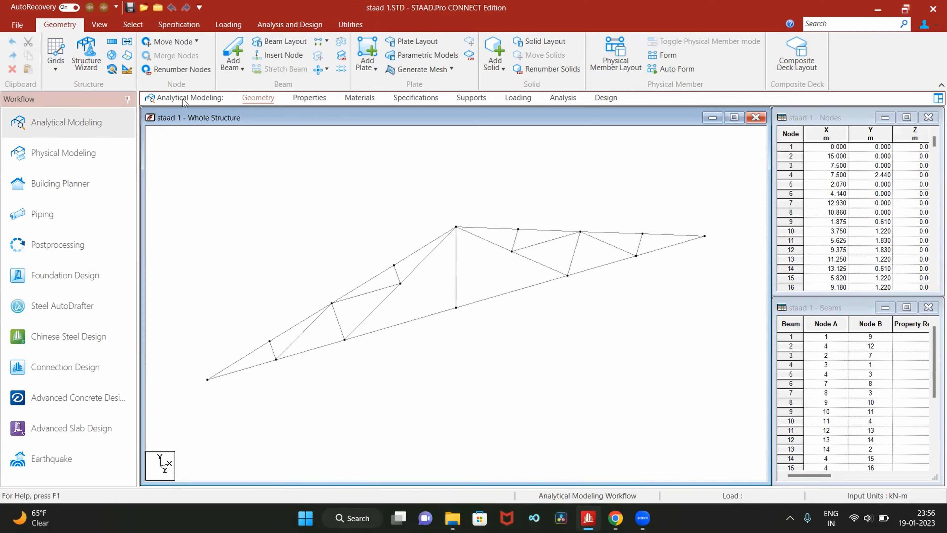
click(108, 28)
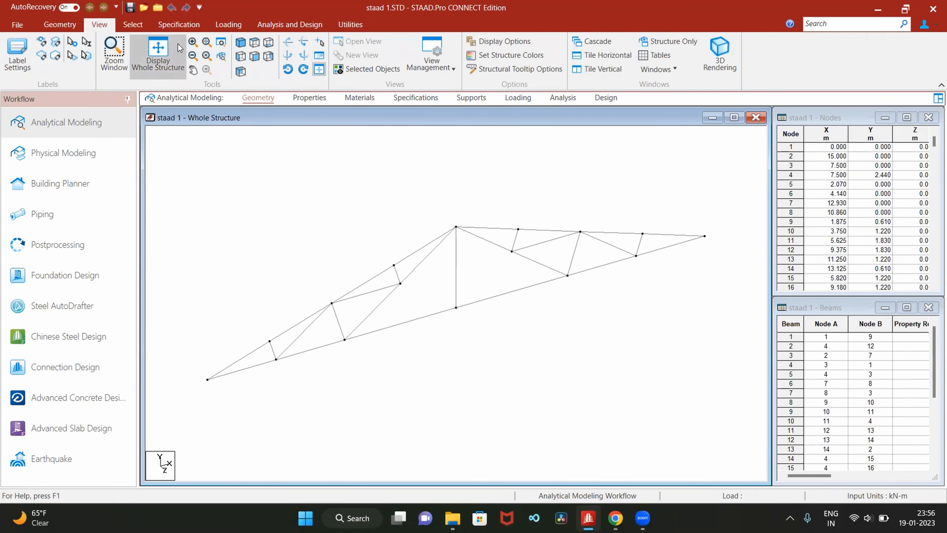
click(255, 57)
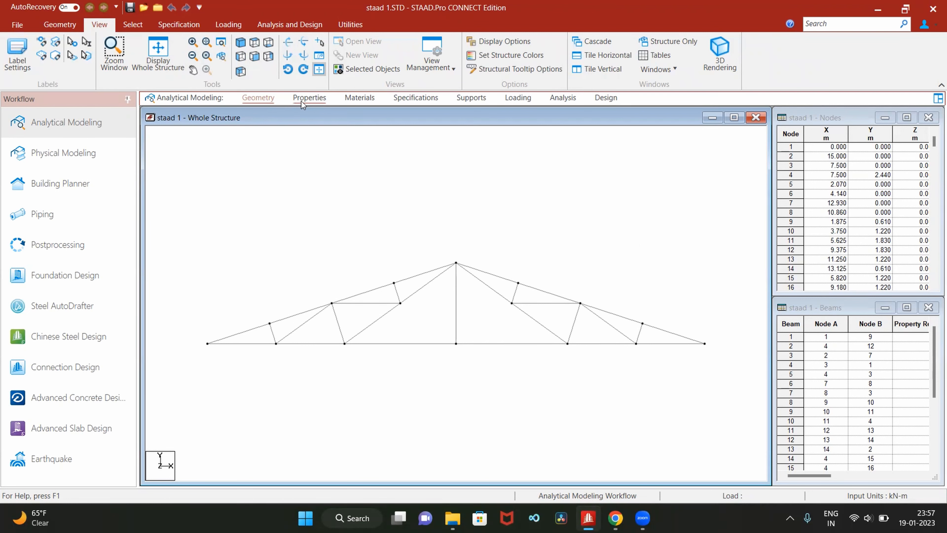
- Open the section database from the member properties and bring up the Indian steel Angle profiles
click(311, 100)
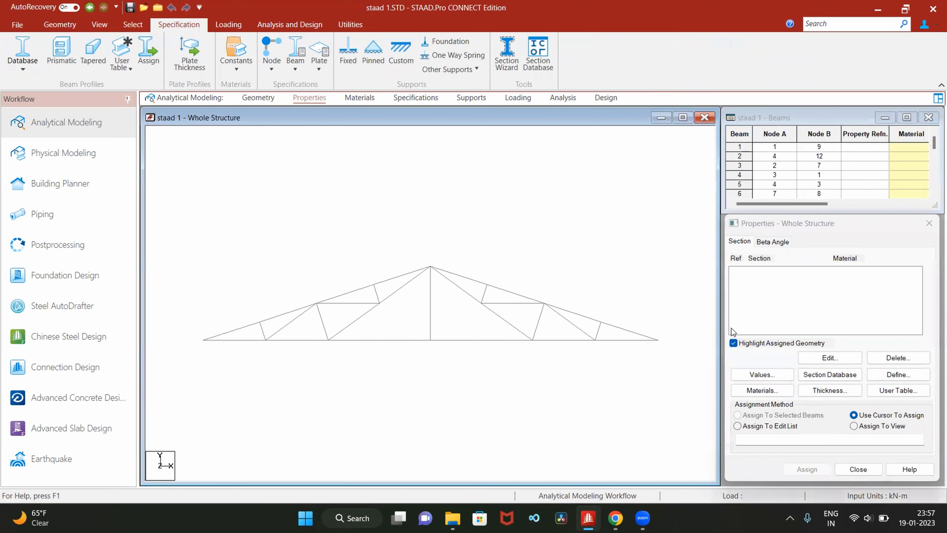
click(842, 376)
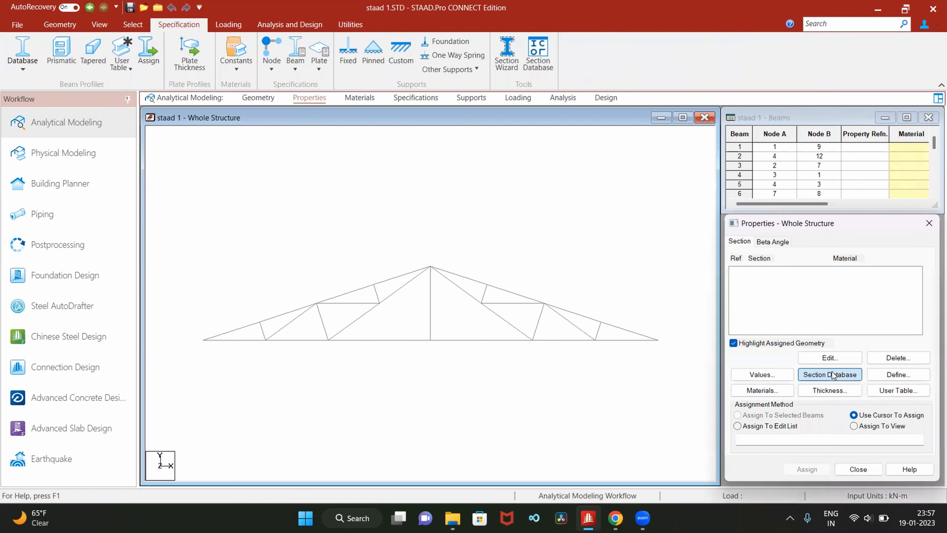
click(832, 375)
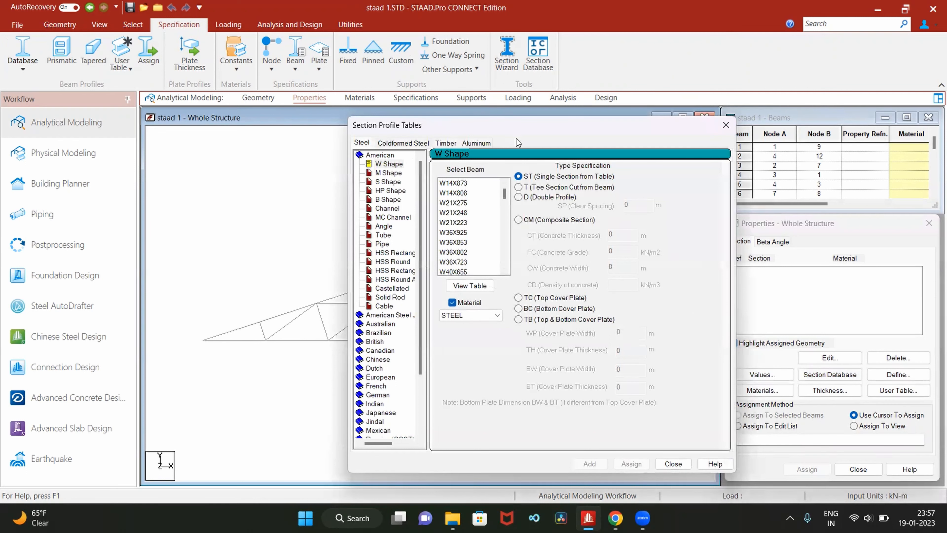
drag(540, 124, 503, 73)
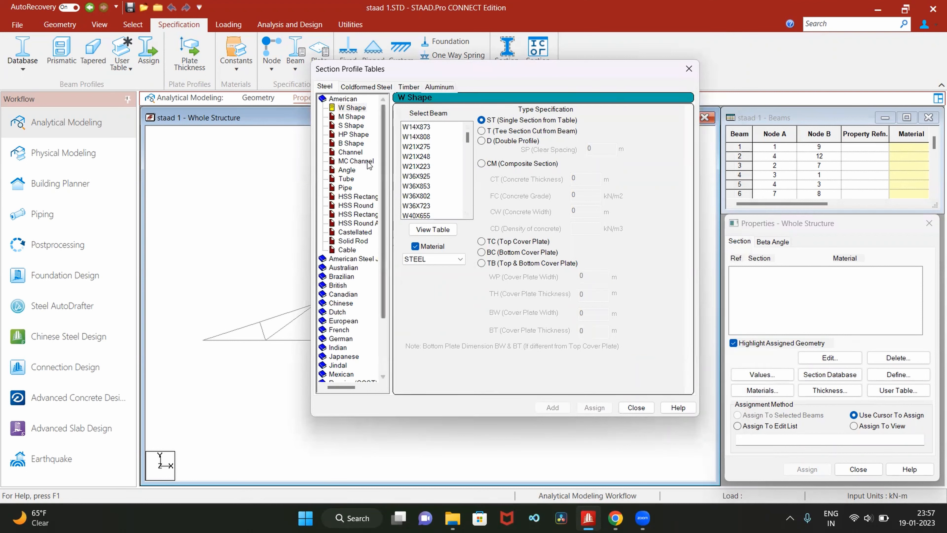
double_click(352, 99)
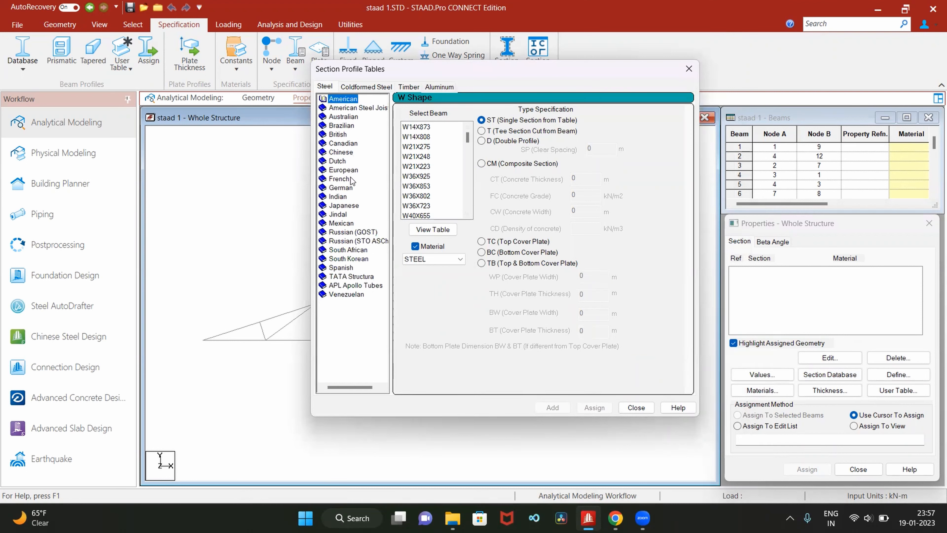
double_click(344, 197)
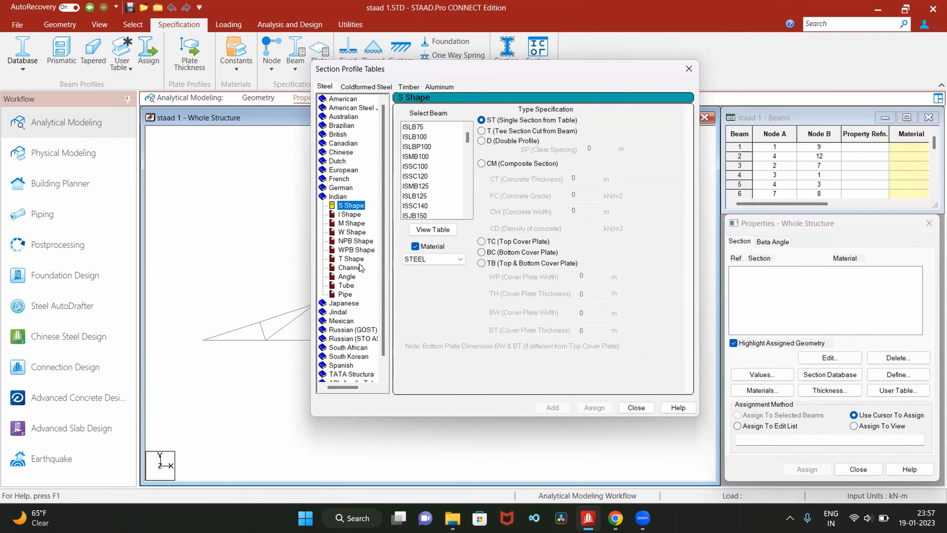
click(350, 268)
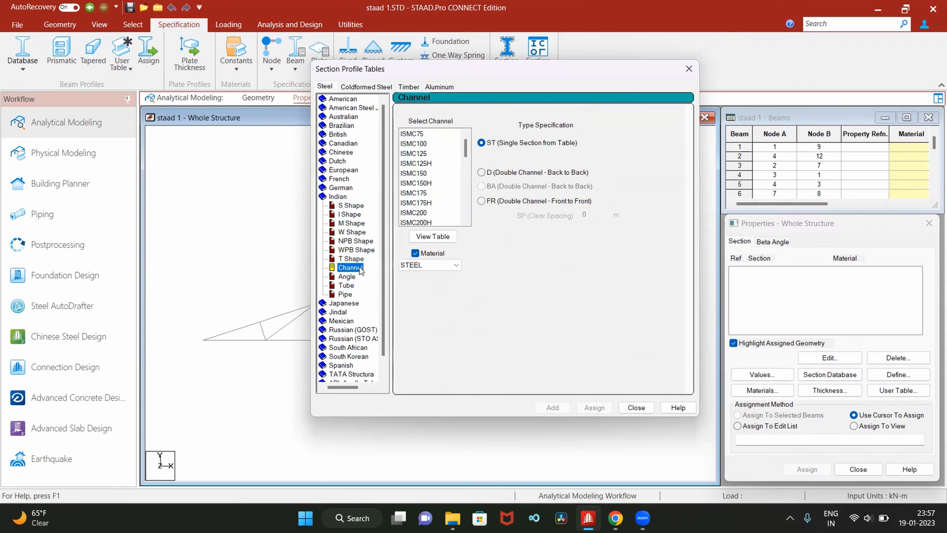
click(353, 279)
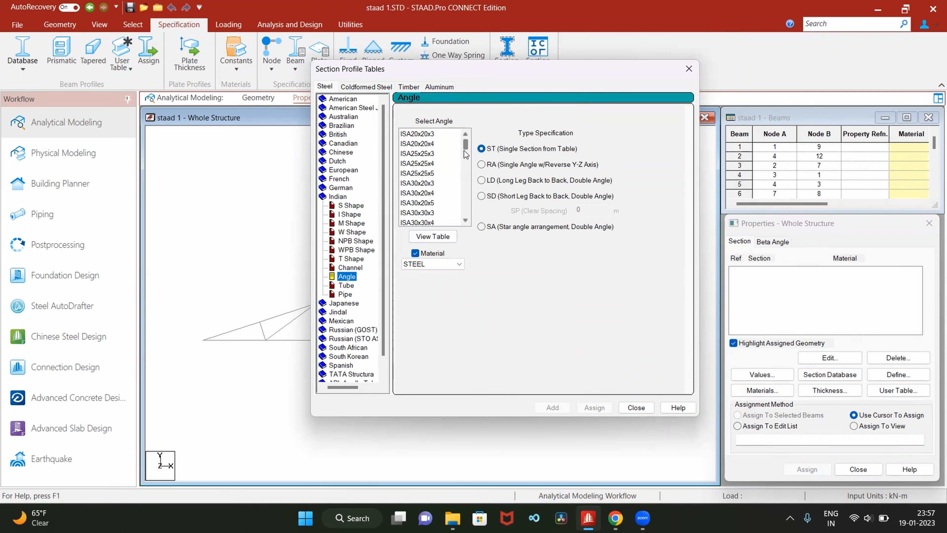
- Add the single angle section ISA60x60x5 in STEEL to the structure's properties and close the section tables
scroll(415, 190, down, 2)
scroll(415, 190, down, 1)
scroll(439, 187, down, 5)
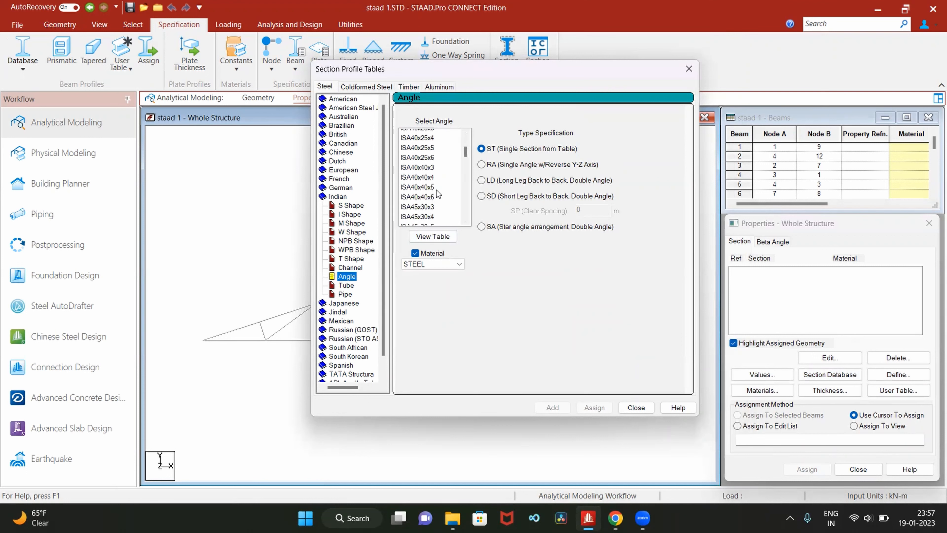
scroll(439, 194, down, 4)
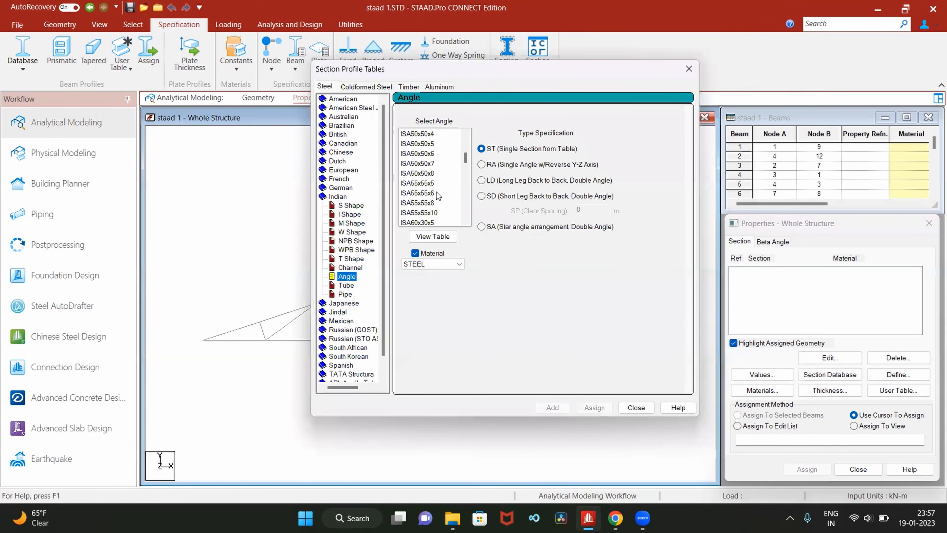
scroll(437, 192, down, 1)
scroll(435, 193, down, 1)
scroll(435, 190, down, 3)
click(430, 145)
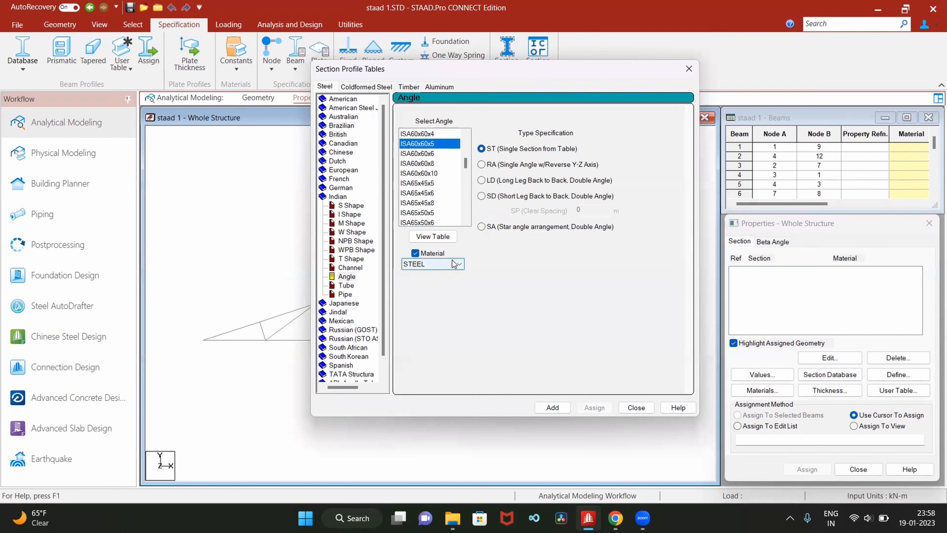
click(554, 407)
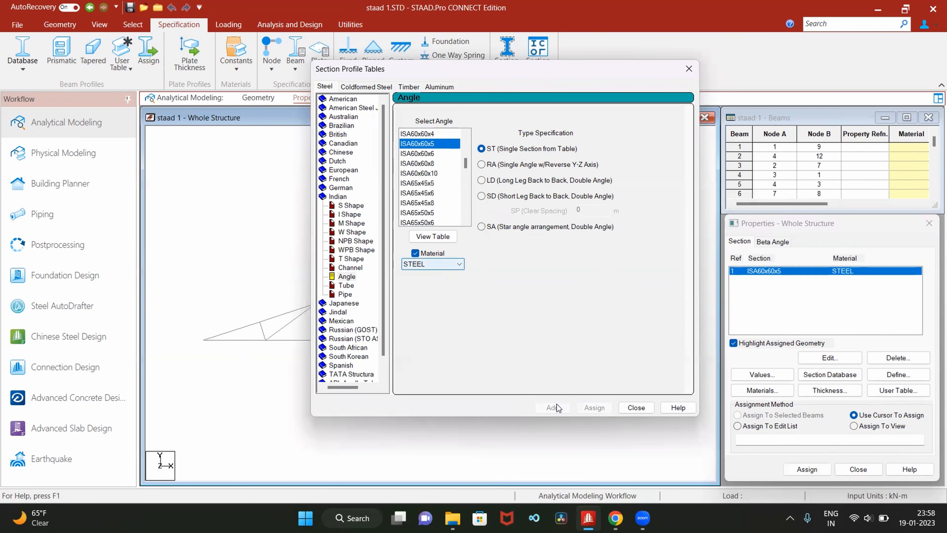
click(636, 408)
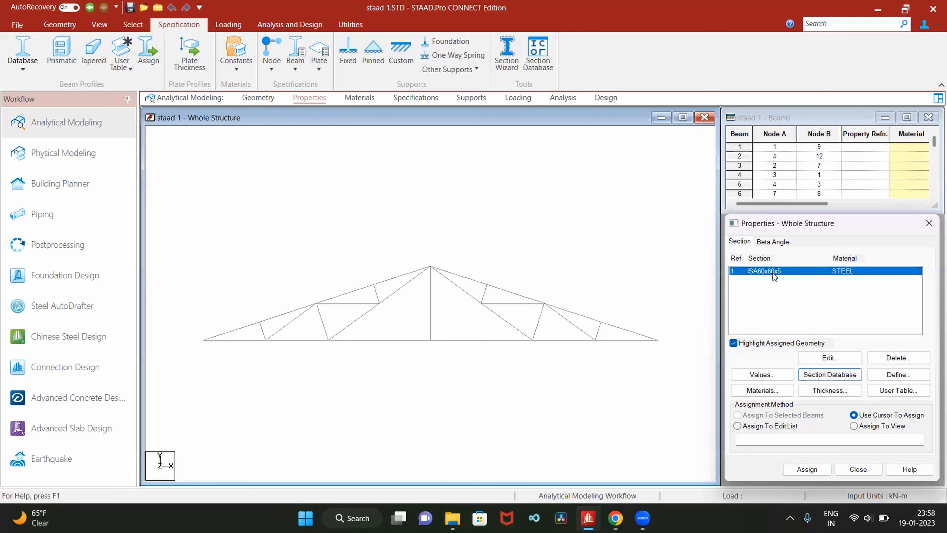
- Select all members of the truss and assign the ISA60x60x5 section to them
drag(167, 189, 684, 397)
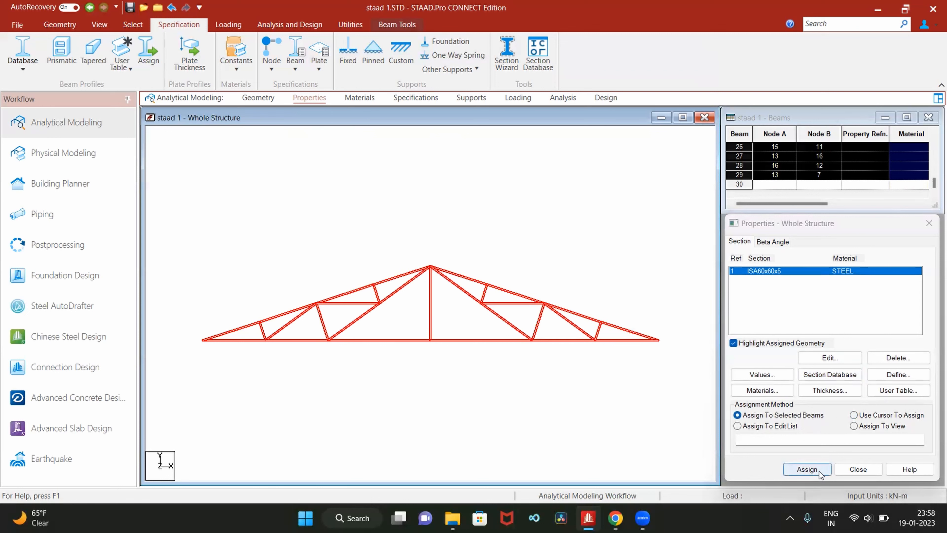
click(806, 469)
click(848, 384)
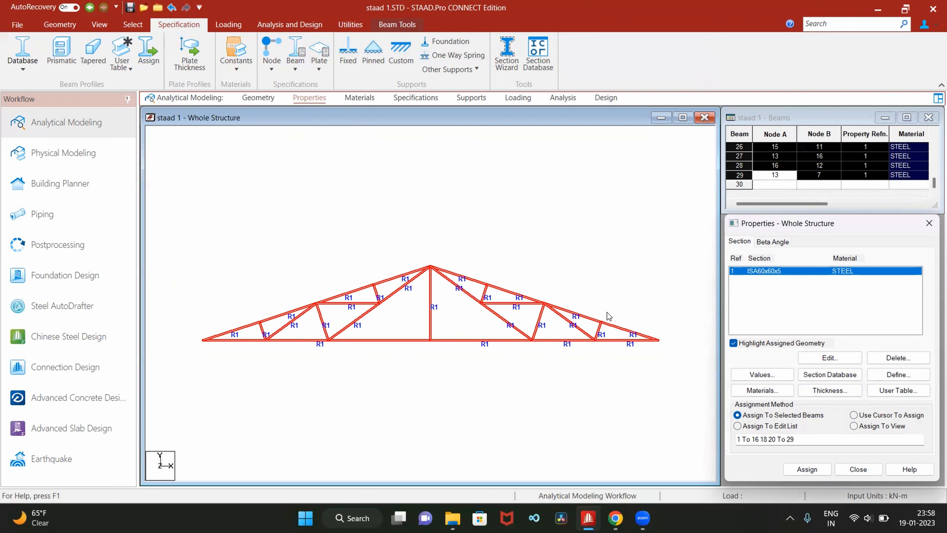
- Pass over the materials and specifications pages and open the support definitions for the whole structure
click(362, 100)
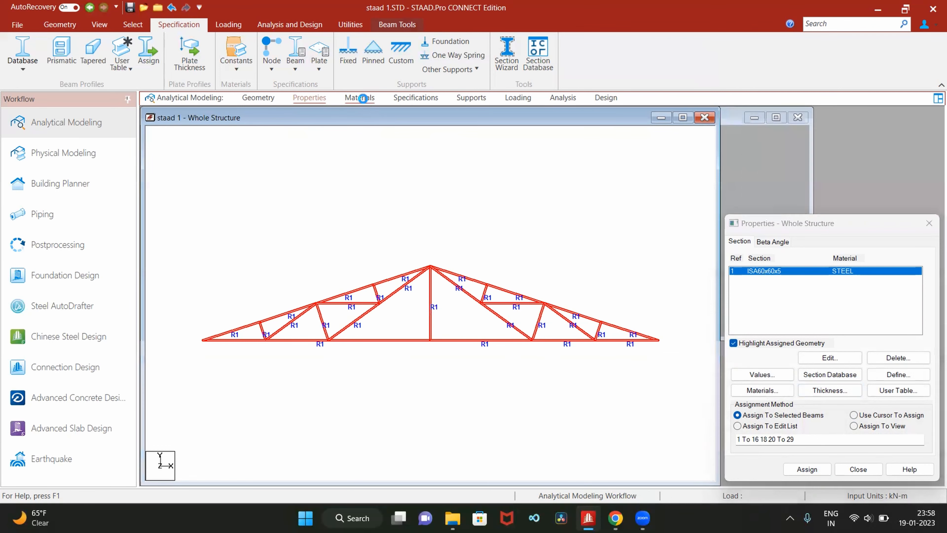
click(409, 99)
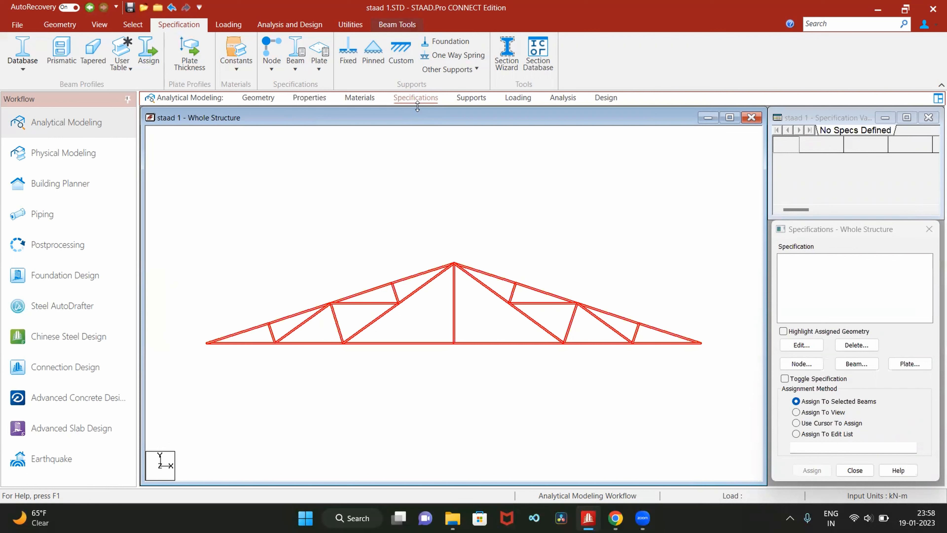
click(471, 98)
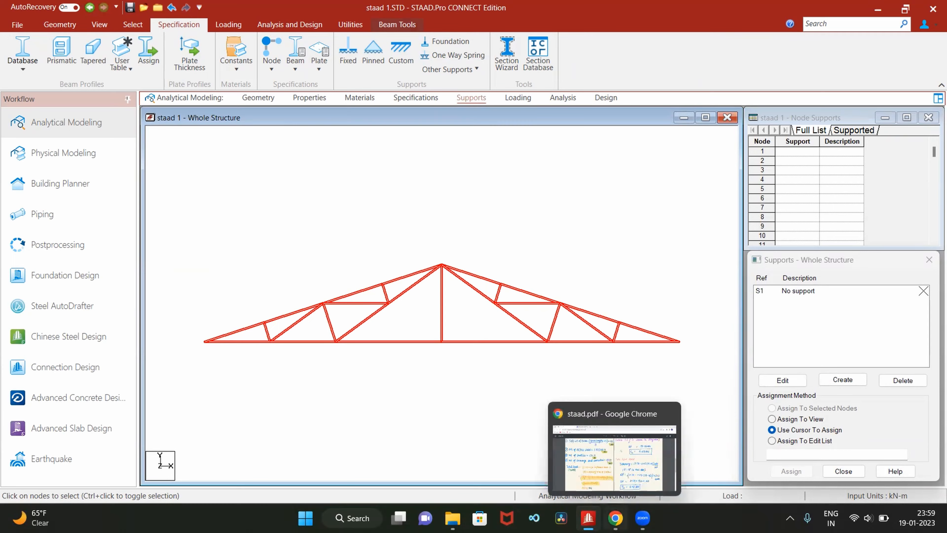
- Check the truss diagram at the start of staad.pdf in Chrome, and return to the STAAD.Pro model
click(615, 517)
scroll(622, 267, up, 15)
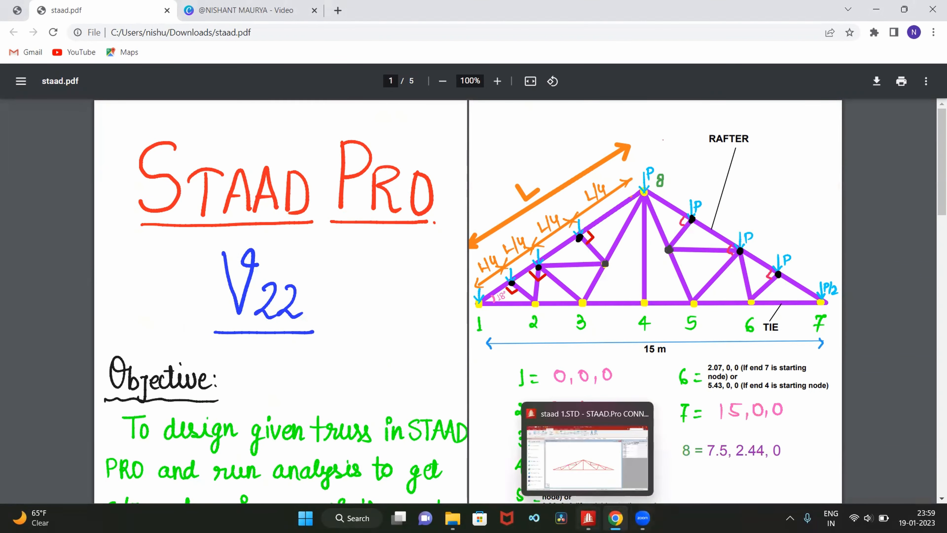
click(568, 454)
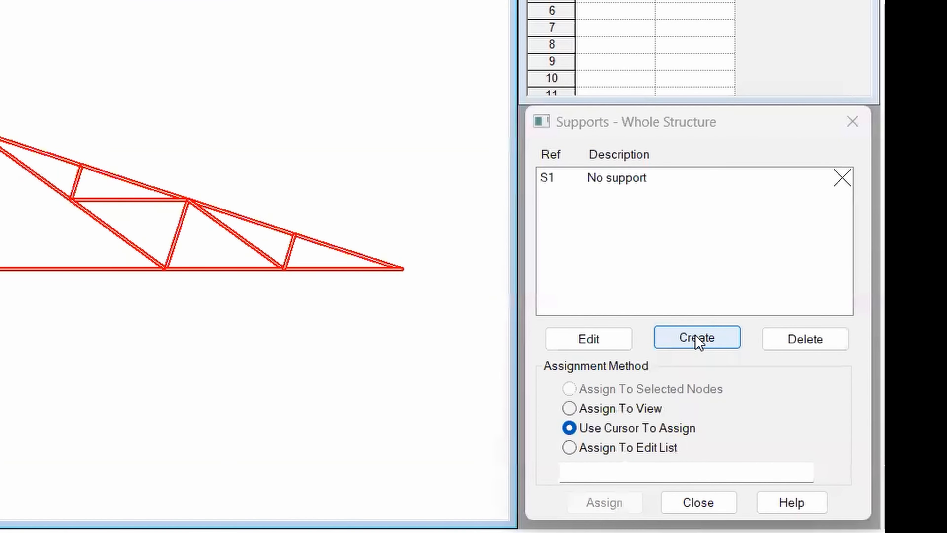
- Create a pinned support definition for the truss
click(695, 337)
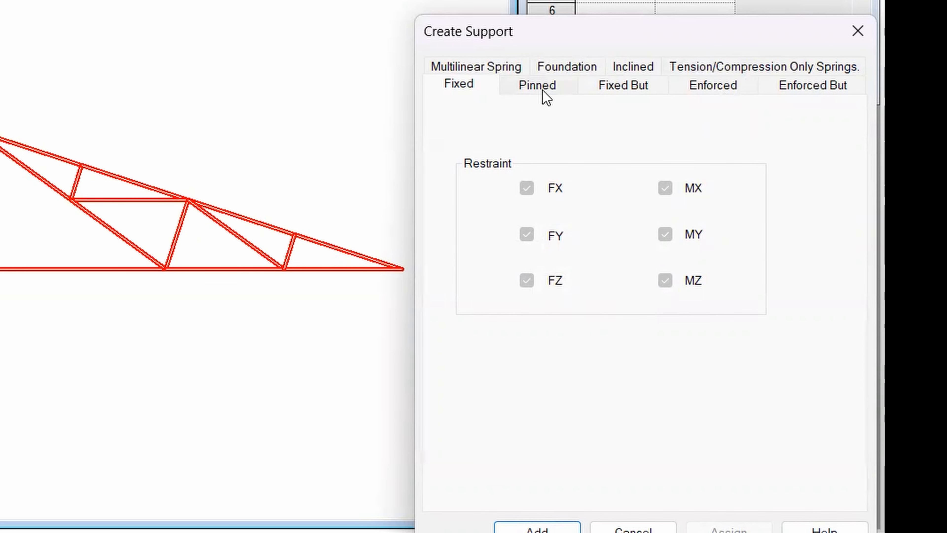
click(545, 98)
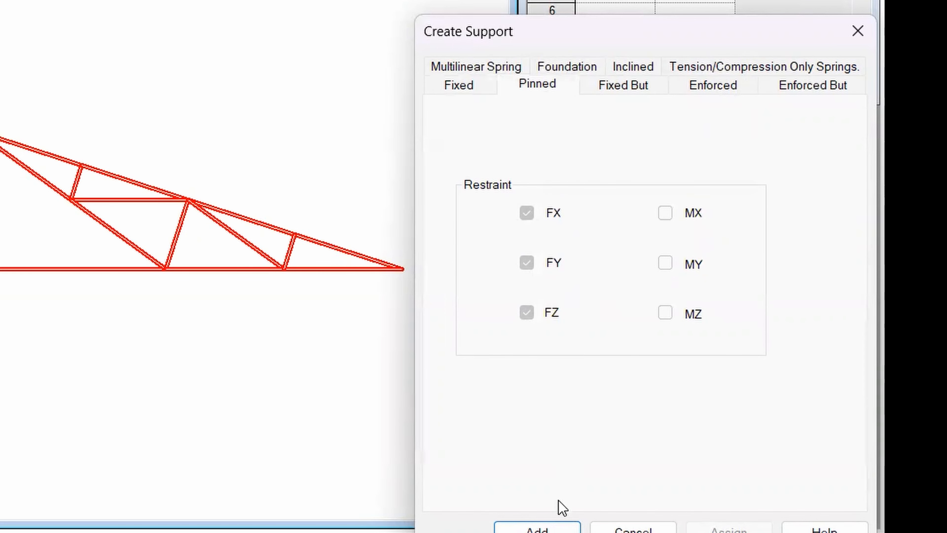
click(553, 527)
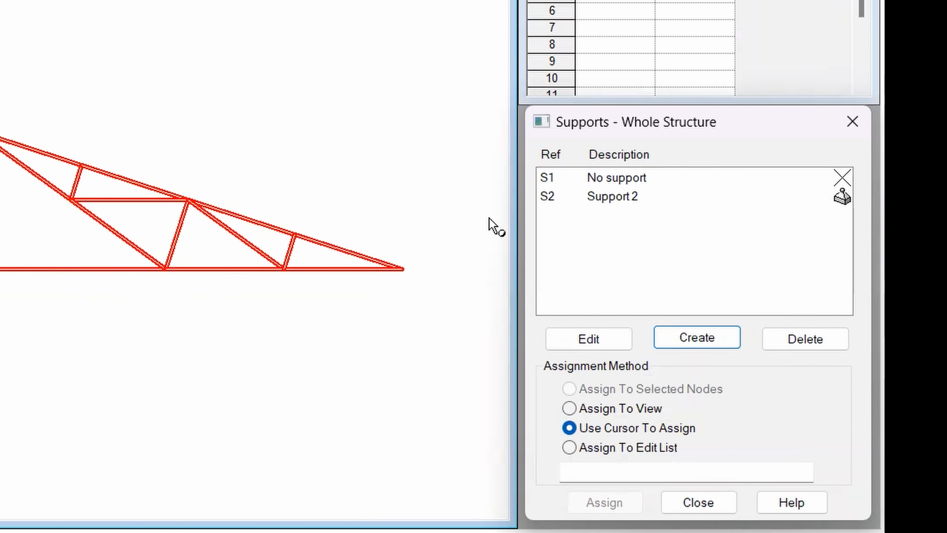
- Assign the pinned Support 2 to the two end nodes of the truss's bottom tie using the cursor
click(609, 205)
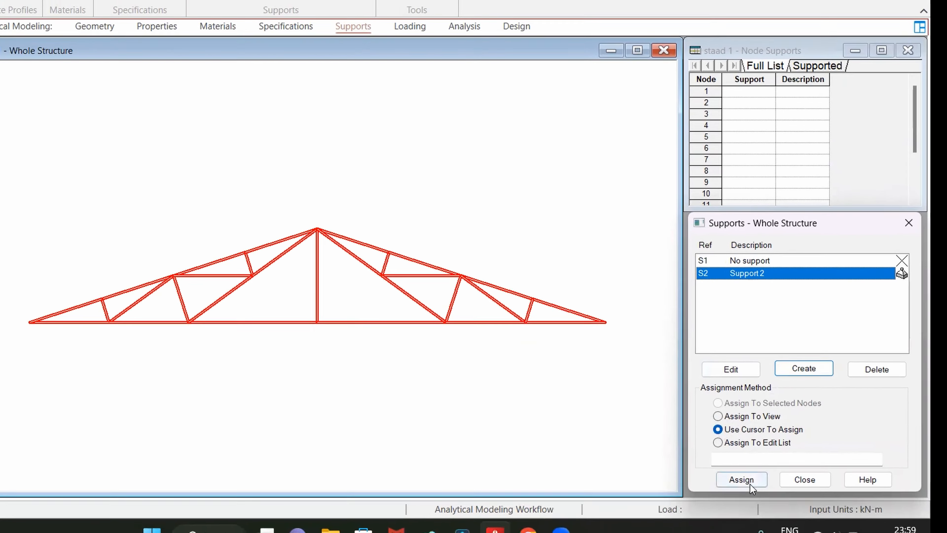
click(600, 502)
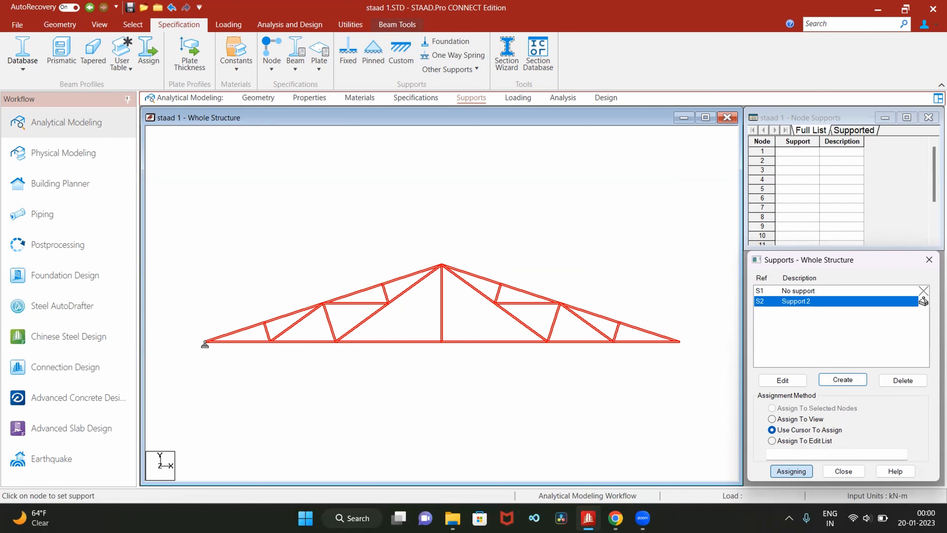
click(205, 343)
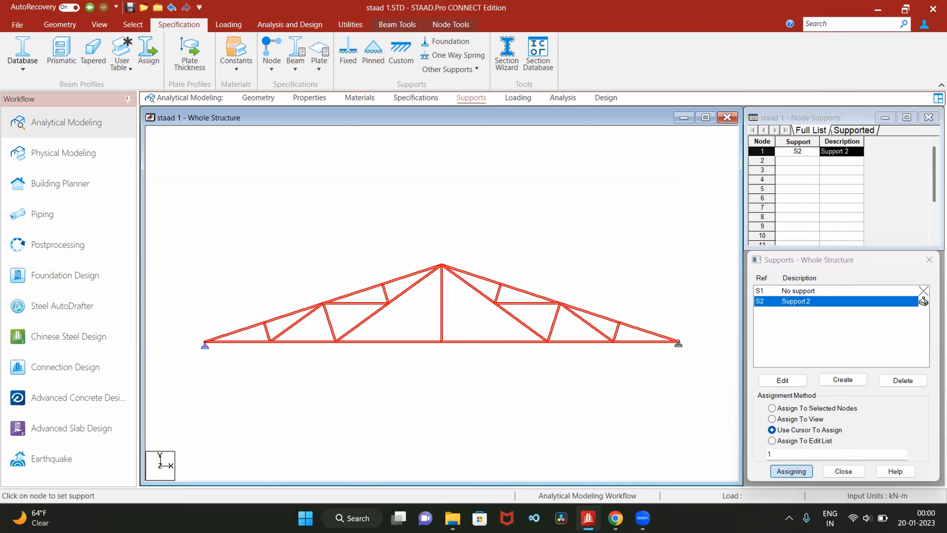
click(679, 345)
- Add primary load case 1 with loading type Dead and the title DEAD LOAD
click(518, 99)
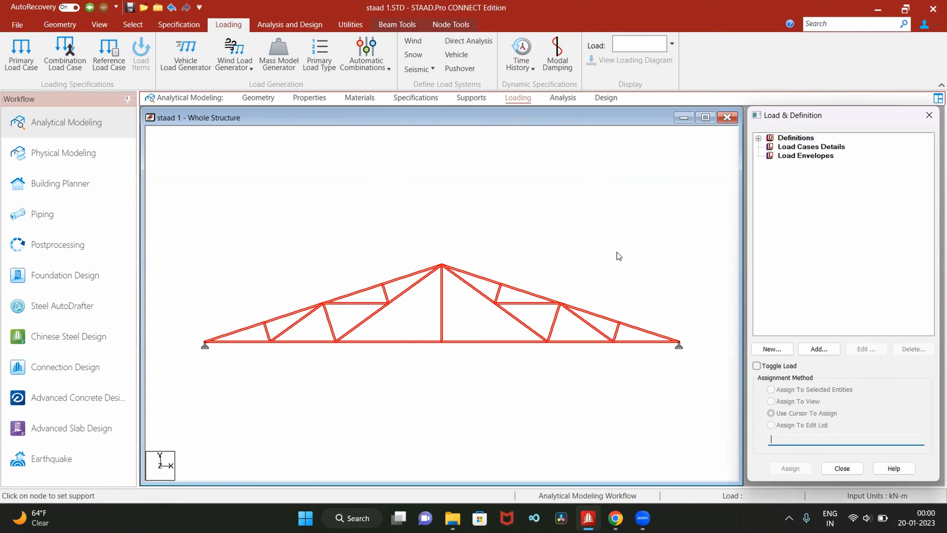
click(796, 147)
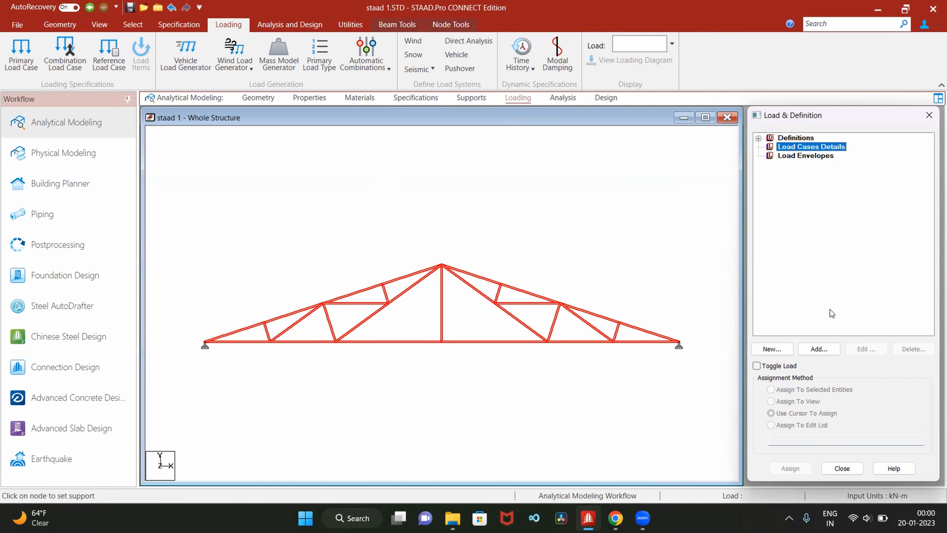
click(824, 351)
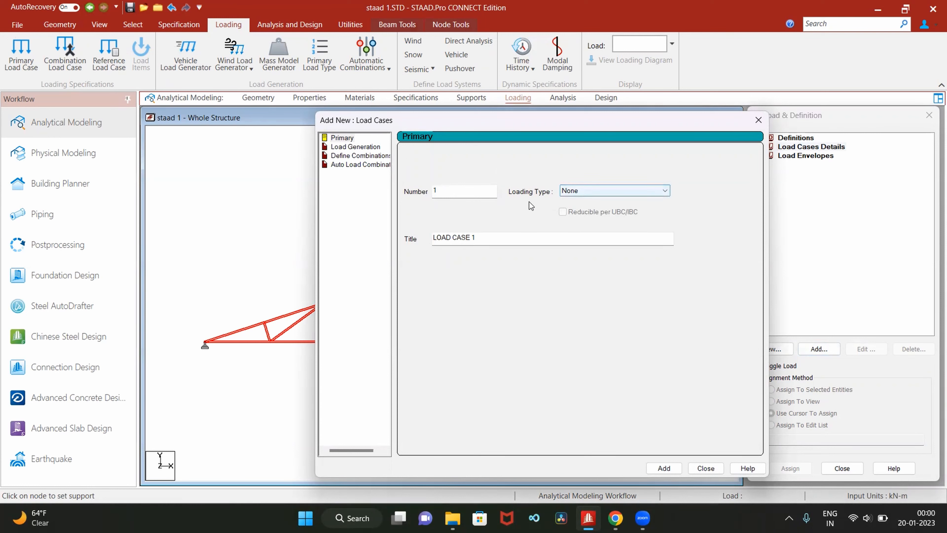
click(579, 190)
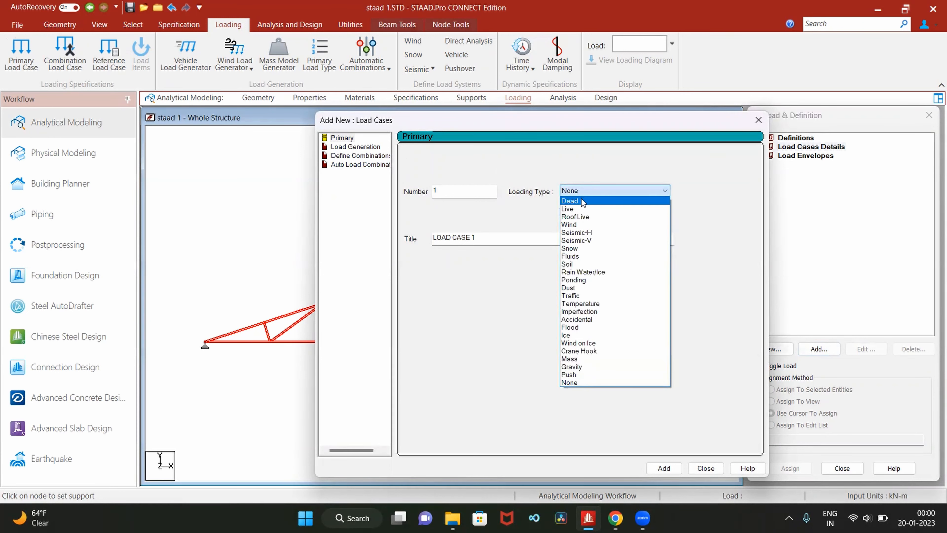
click(581, 200)
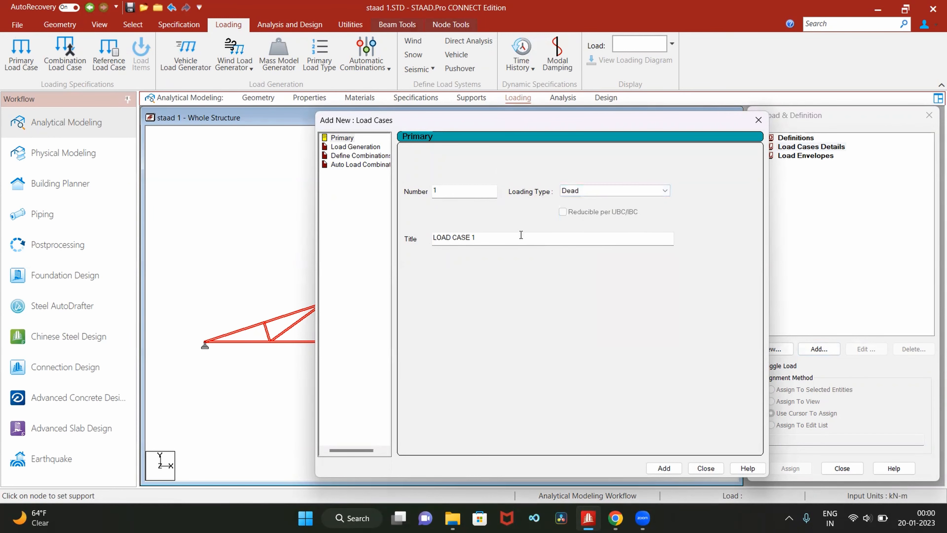
click(499, 242)
key(BackSpace)
key(BackSpace)
key(BackSpace)
key(BackSpace)
key(BackSpace)
key(BackSpace)
key(BackSpace)
key(BackSpace)
key(BackSpace)
key(BackSpace)
text(DEAD LOAD)
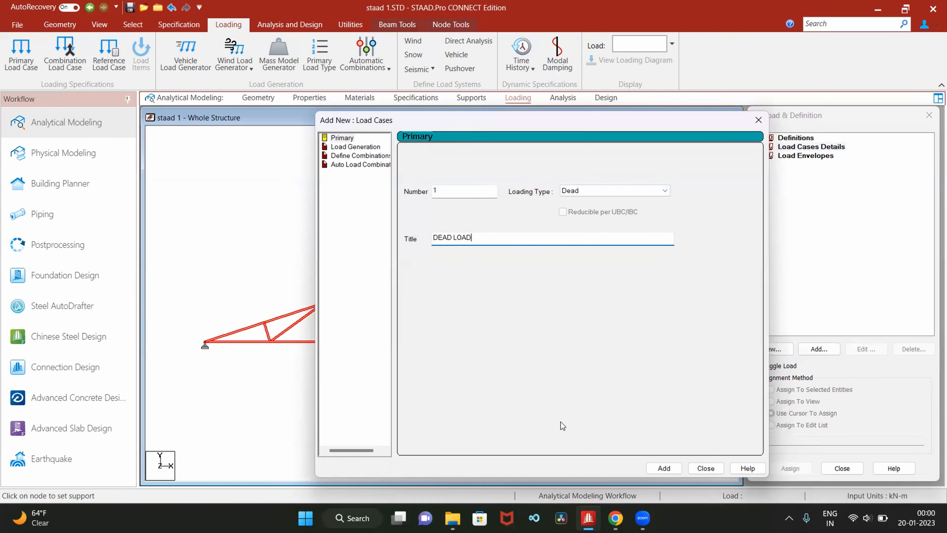
click(664, 468)
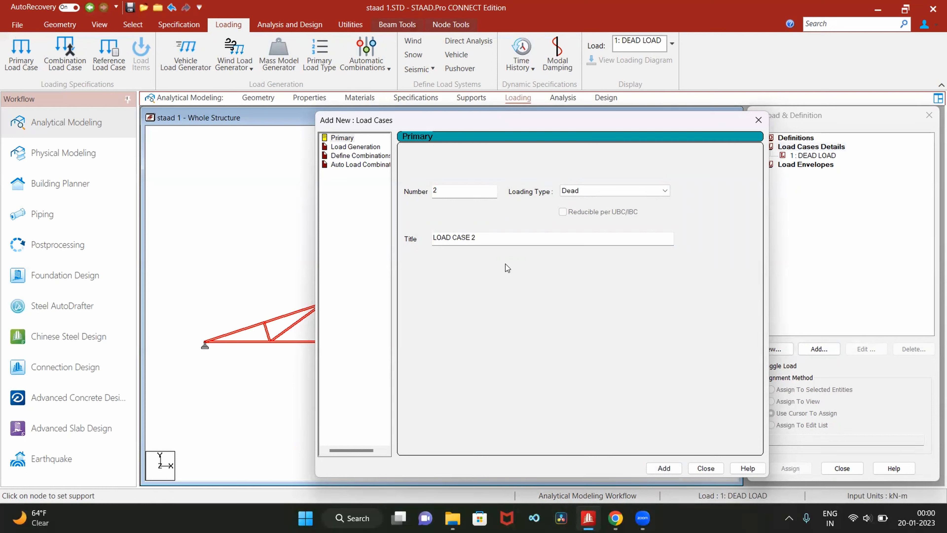
- Add primary load case 2 with loading type Live and the title LIVE LOAD, and finish adding load cases
click(583, 193)
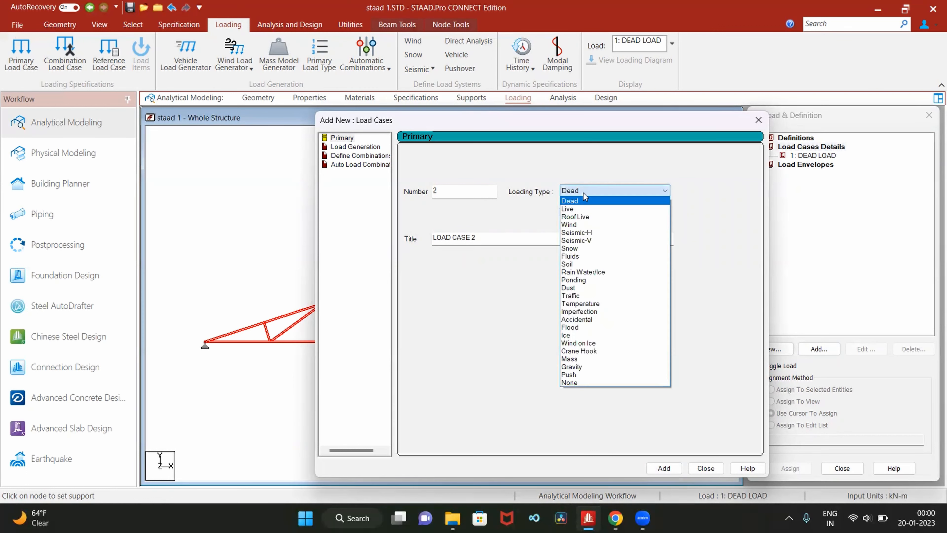
click(585, 209)
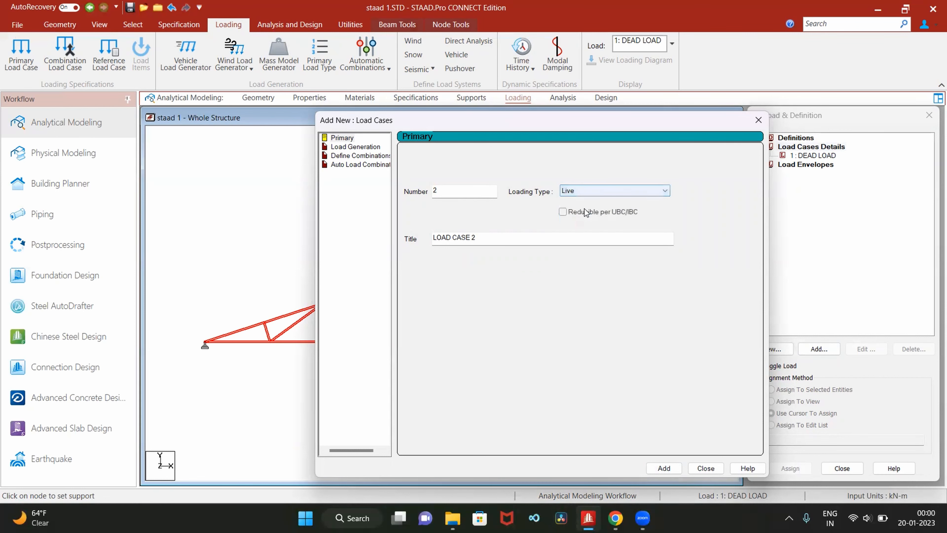
click(495, 240)
key(BackSpace)
key(BackSpace)
key(BackSpace)
key(BackSpace)
key(BackSpace)
key(BackSpace)
key(BackSpace)
key(BackSpace)
key(BackSpace)
key(BackSpace)
key(BackSpace)
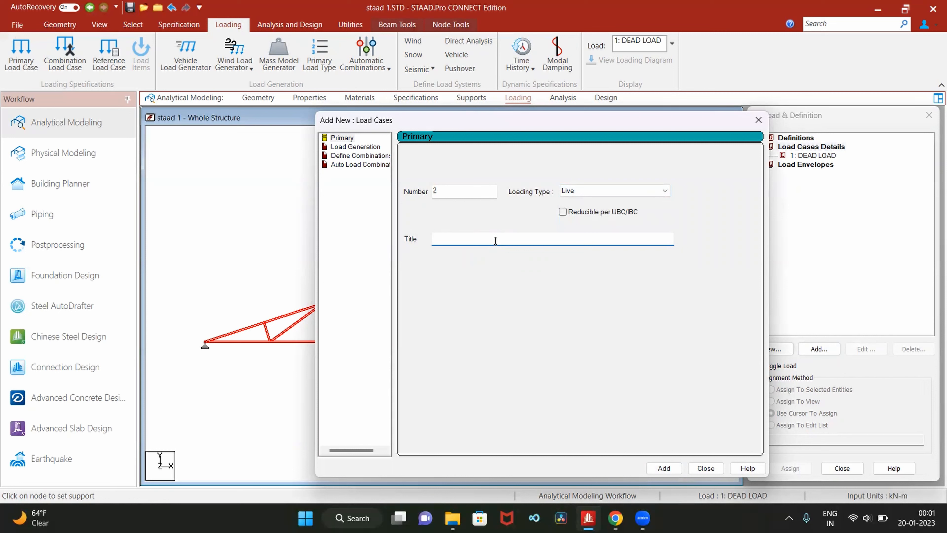
text(LIVE LOAD)
click(642, 468)
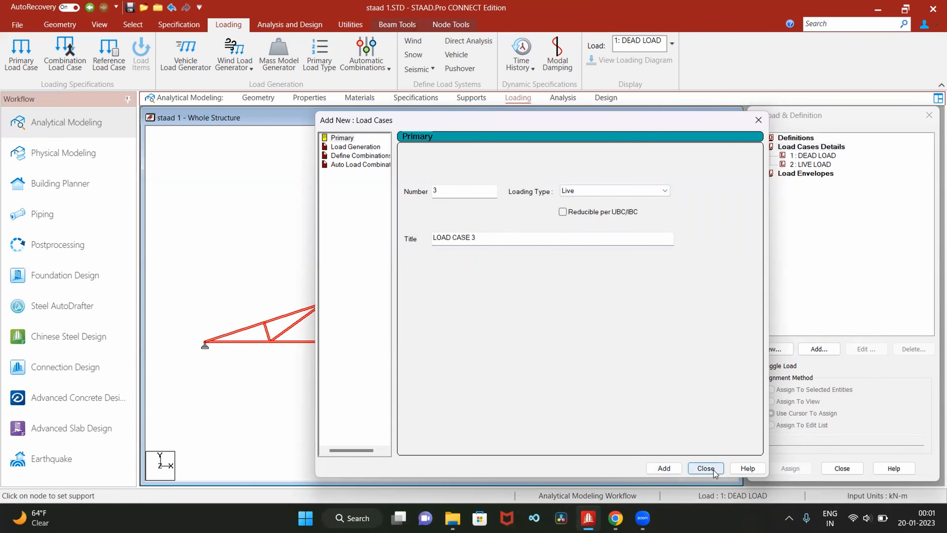
click(706, 468)
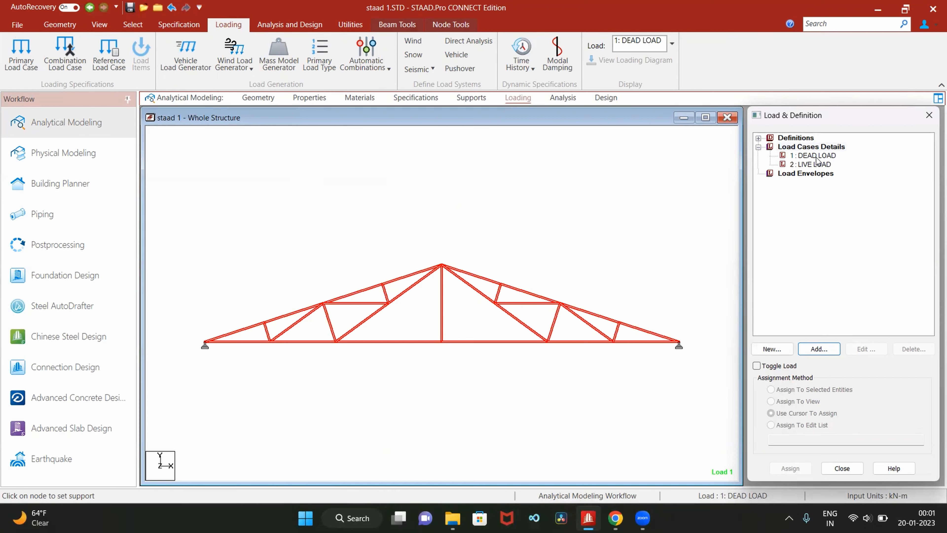
- Start a new nodal load item under the DEAD LOAD case
click(815, 157)
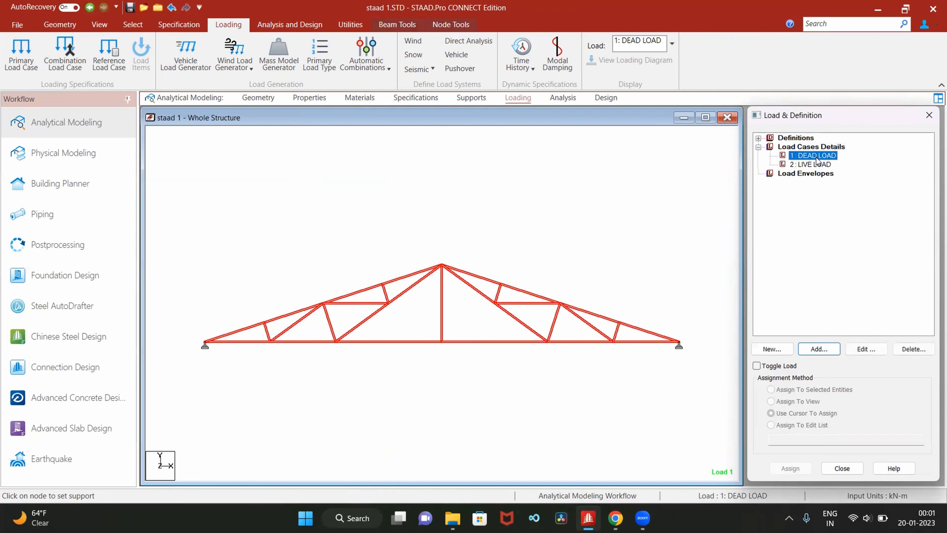
click(819, 349)
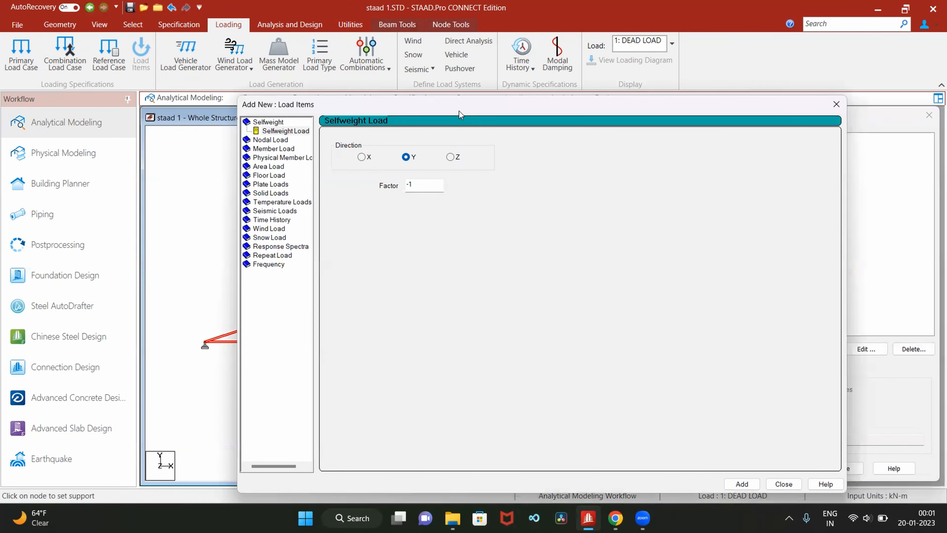
drag(464, 110, 423, 349)
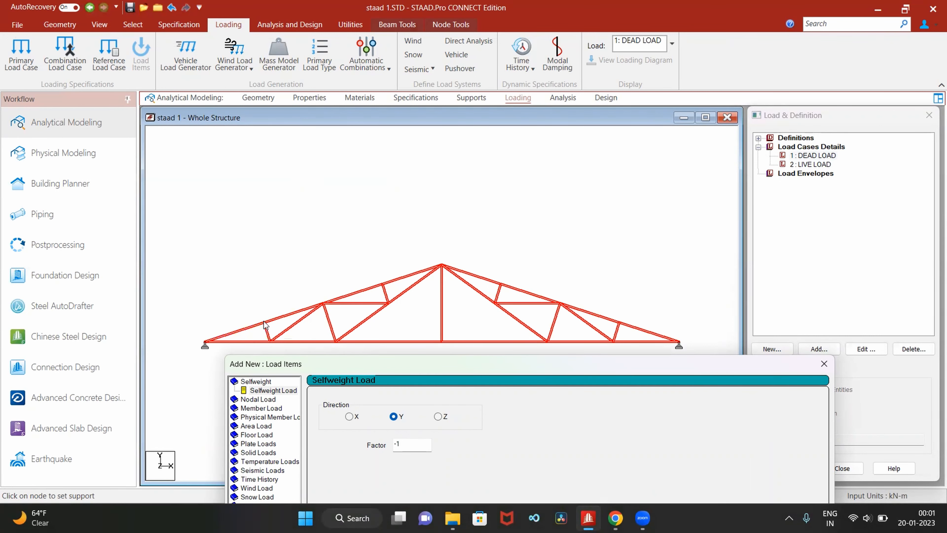
drag(376, 361, 378, 88)
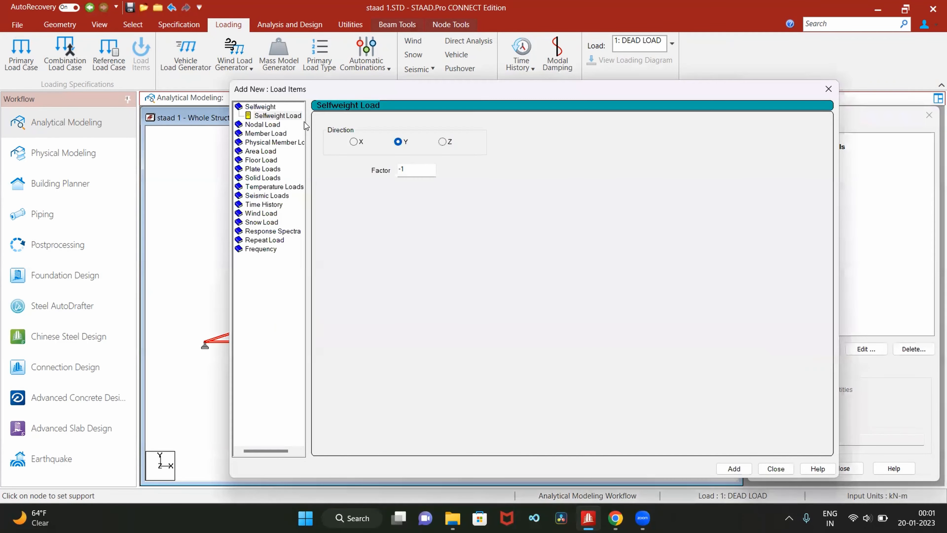
click(273, 125)
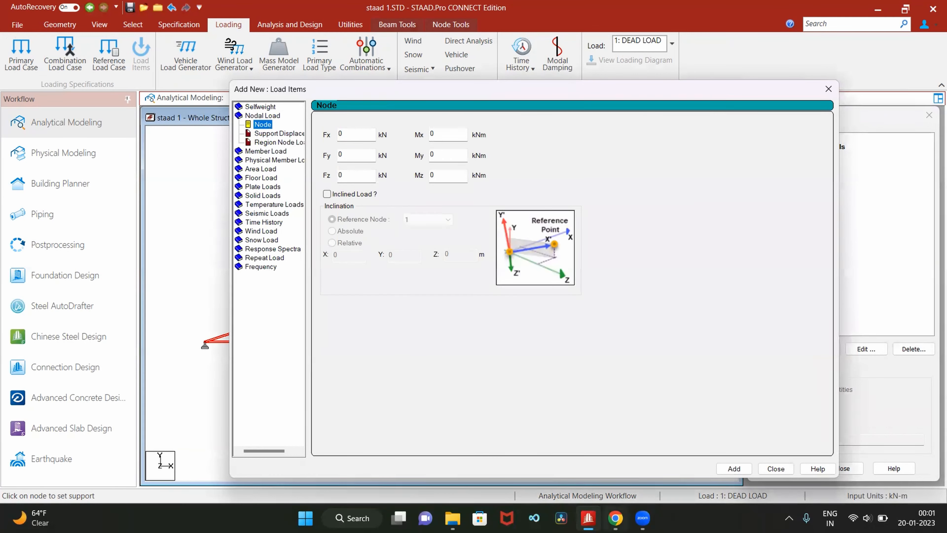
- Check the dead load per node in the calculations of staad.pdf in Chrome, and return to STAAD.Pro
click(615, 517)
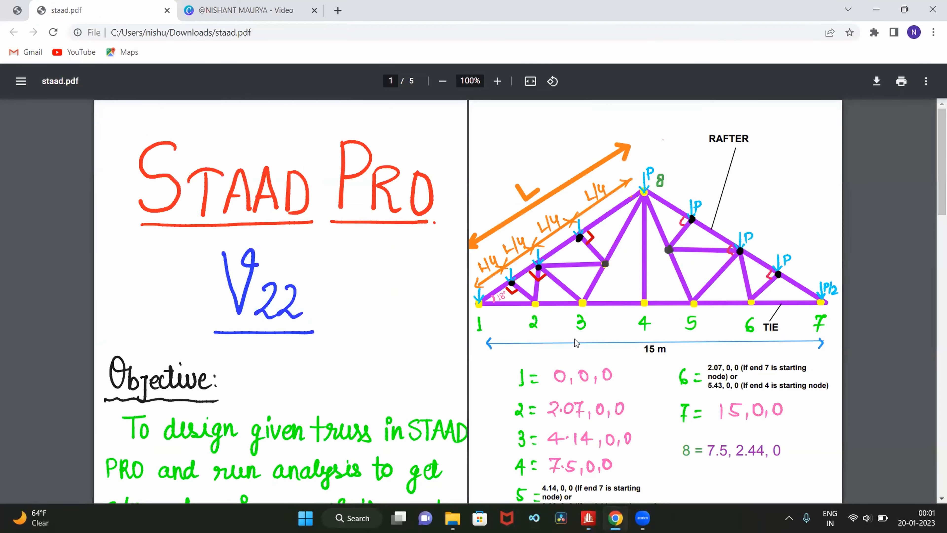
scroll(573, 328, down, 6)
scroll(570, 323, down, 3)
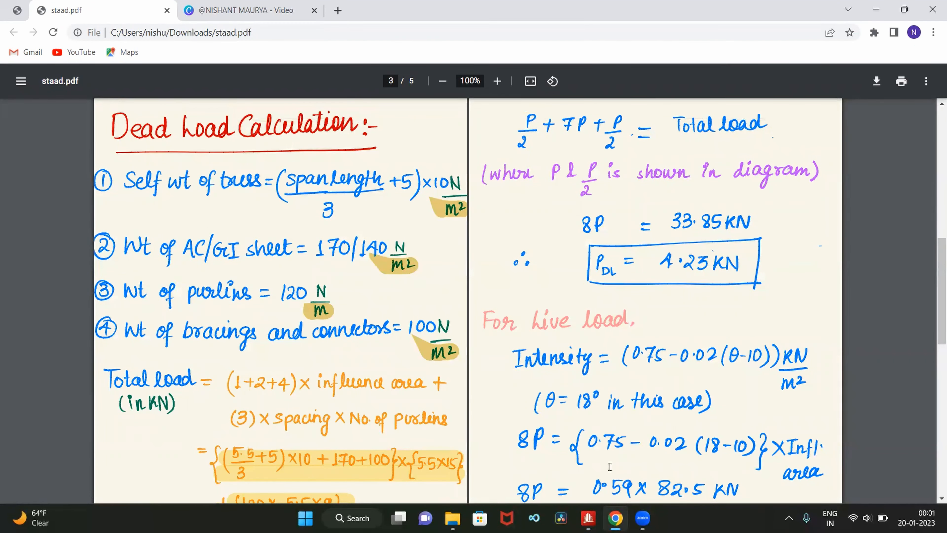
click(588, 518)
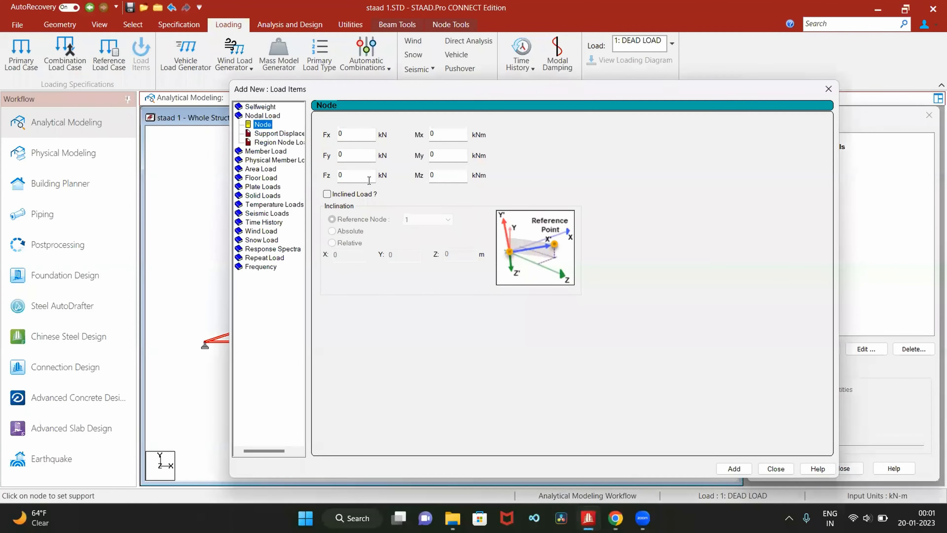
- Set the nodal force Fy to -4.23 kN and add it to the DEAD LOAD case
click(402, 171)
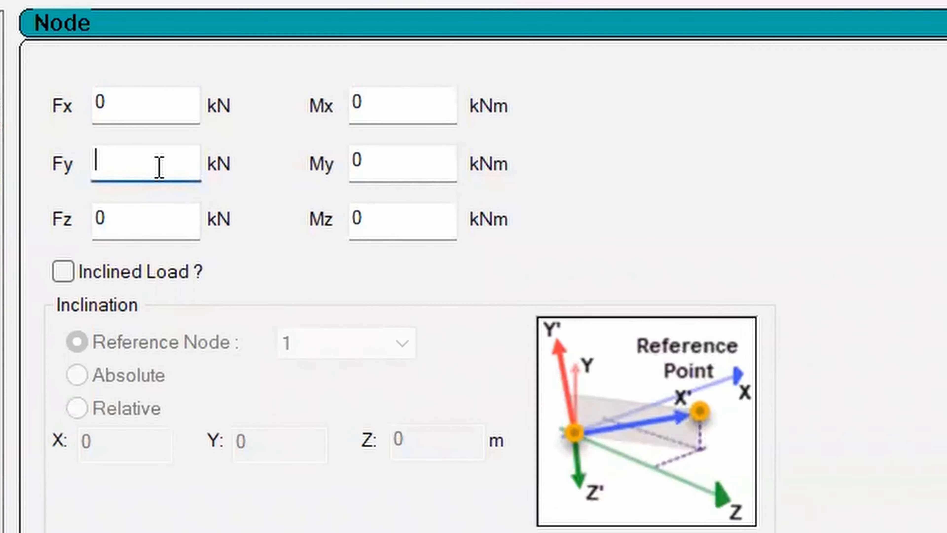
key(BackSpace)
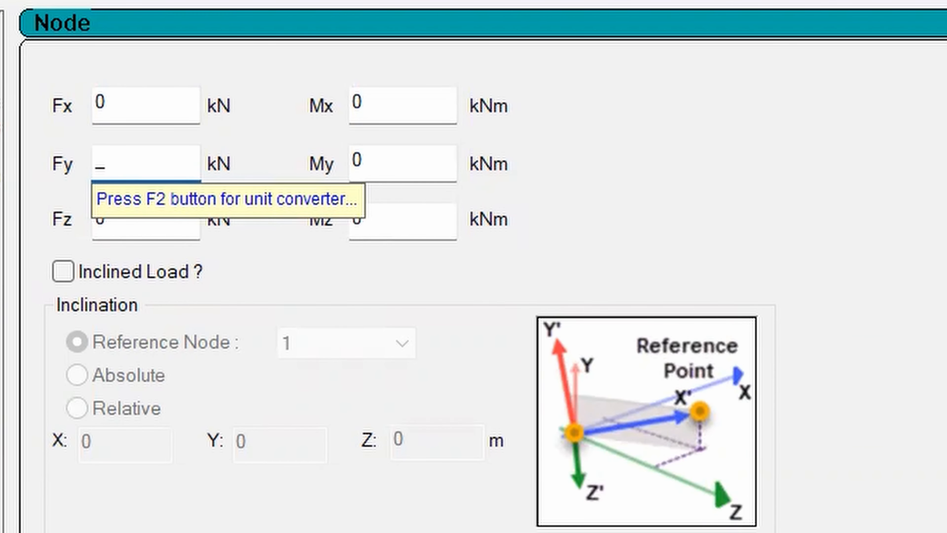
text(-4.23)
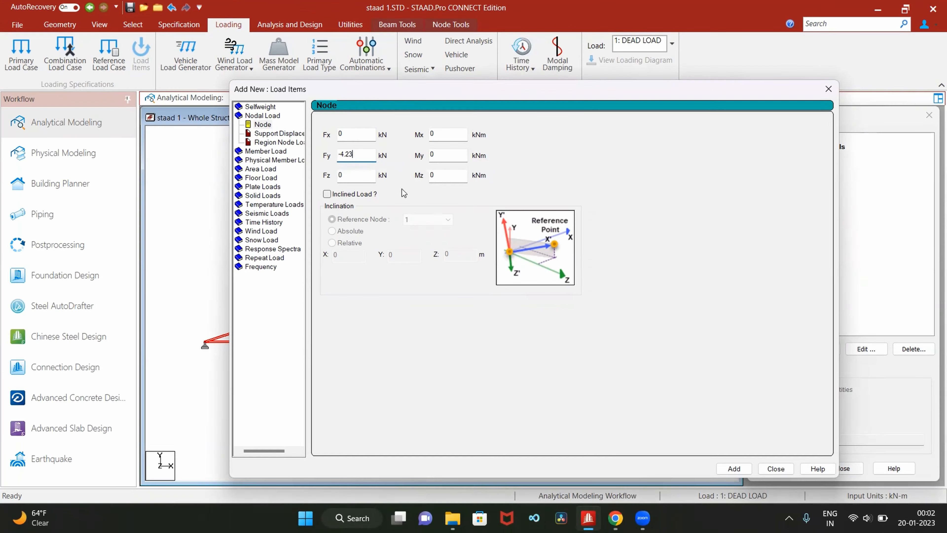
click(742, 468)
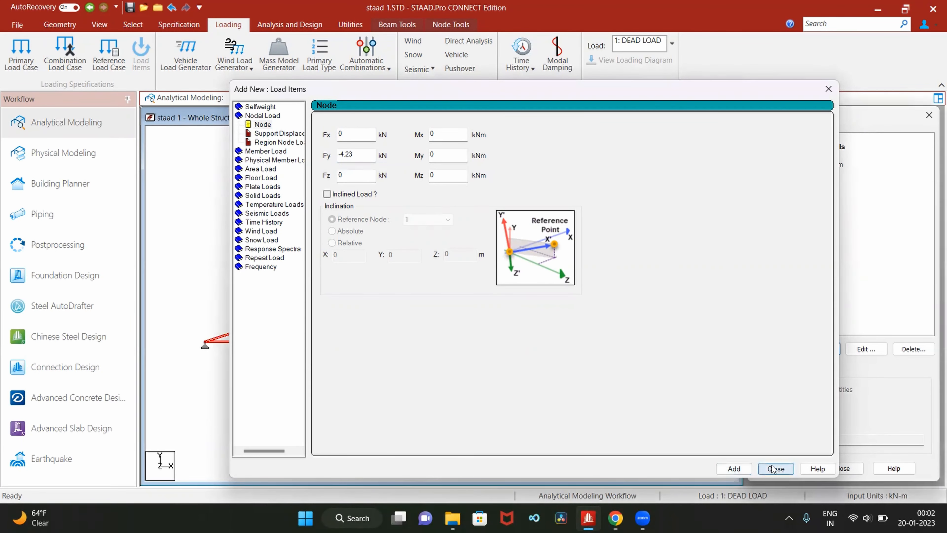
click(776, 469)
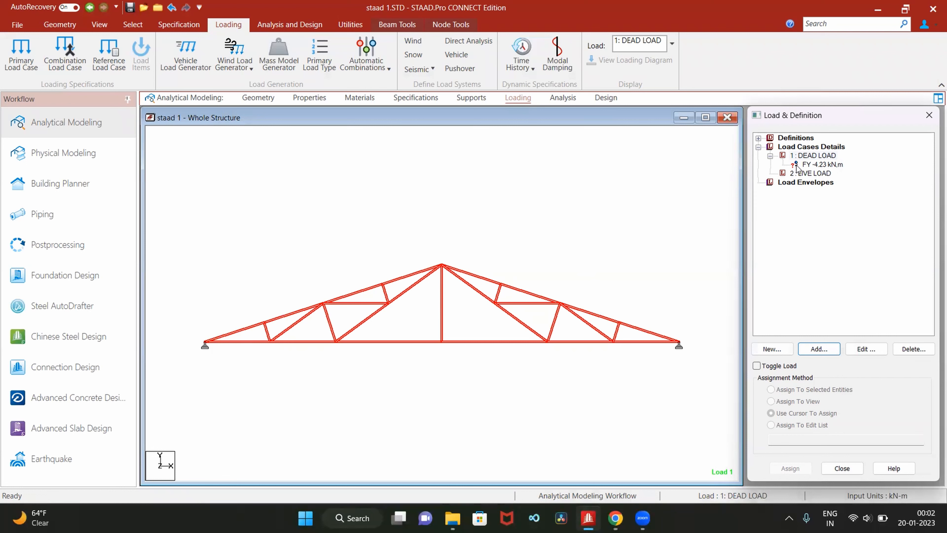
- Start a new nodal load item under the LIVE LOAD case
click(809, 173)
click(820, 350)
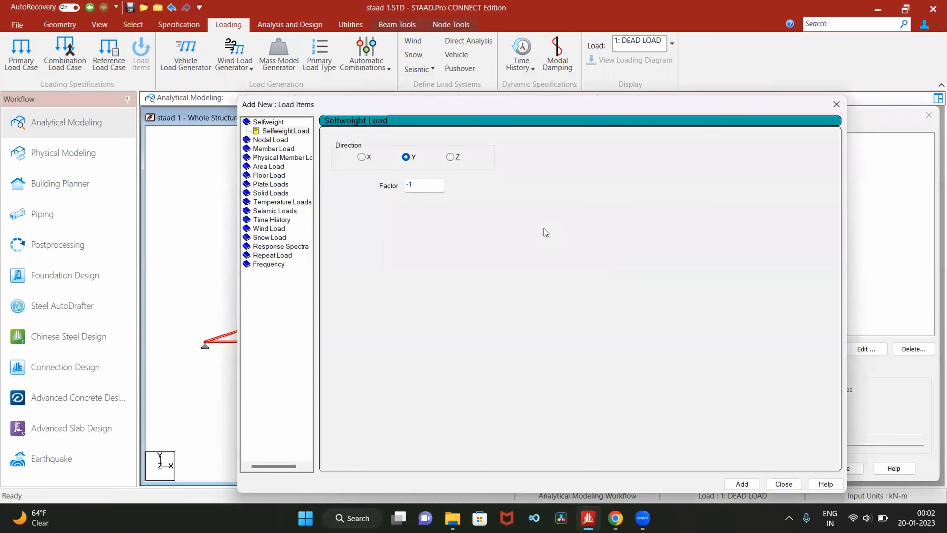
click(272, 139)
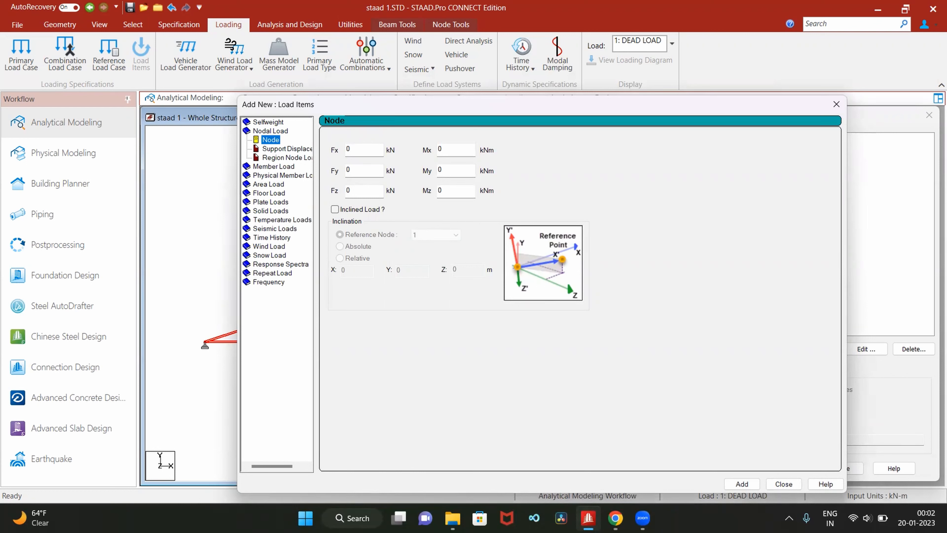
- Check the live load per node in the calculations of staad.pdf in Chrome, and return to STAAD.Pro
click(615, 518)
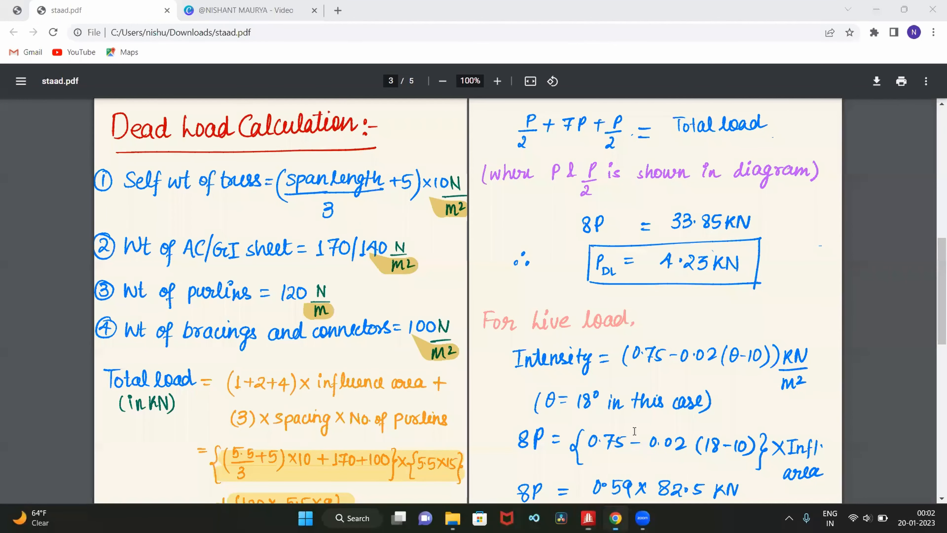
scroll(630, 437, down, 3)
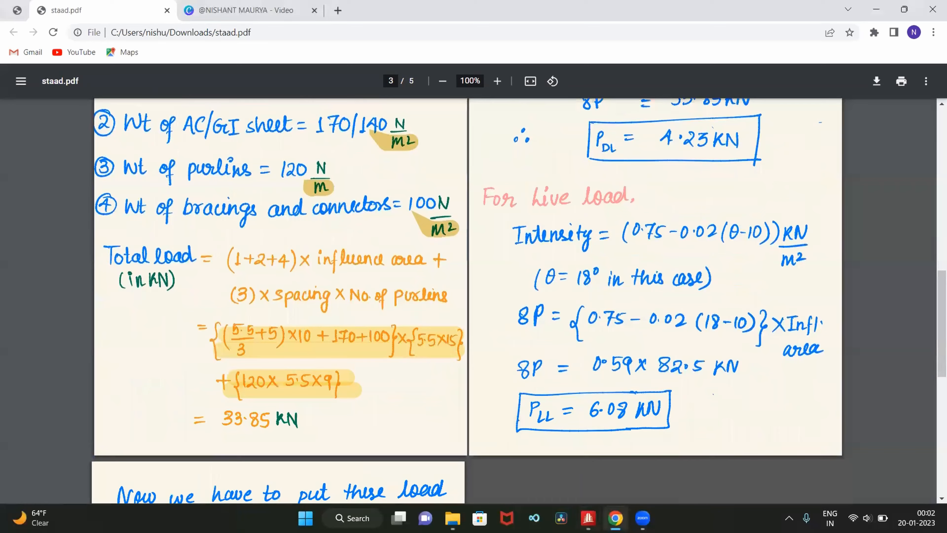
click(588, 517)
- Set the nodal force Fy to -6.08 kN and add it to the LIVE LOAD case
click(368, 170)
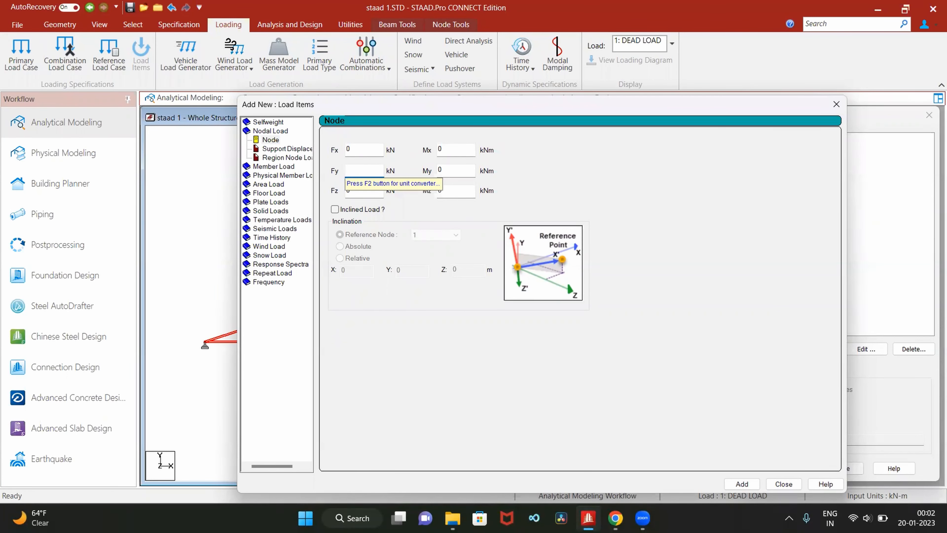
text(-6.08)
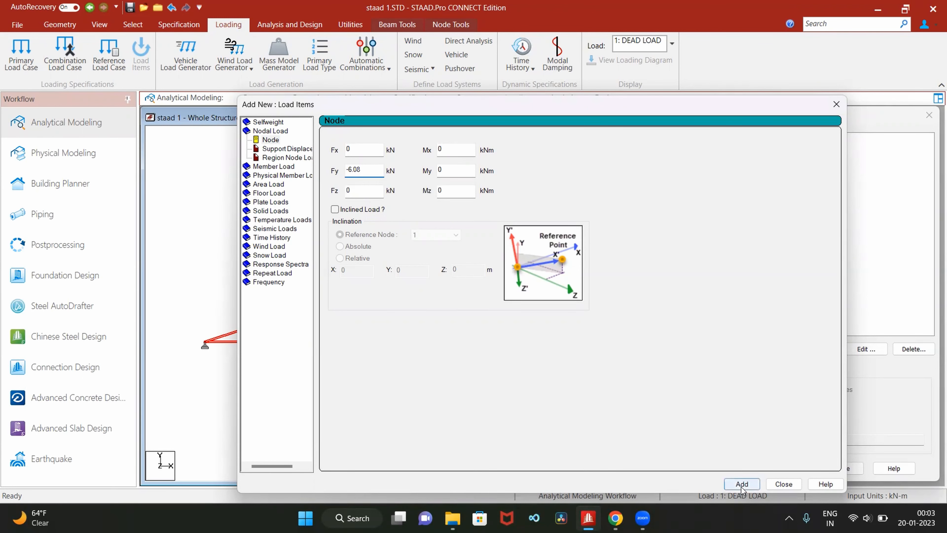
click(767, 483)
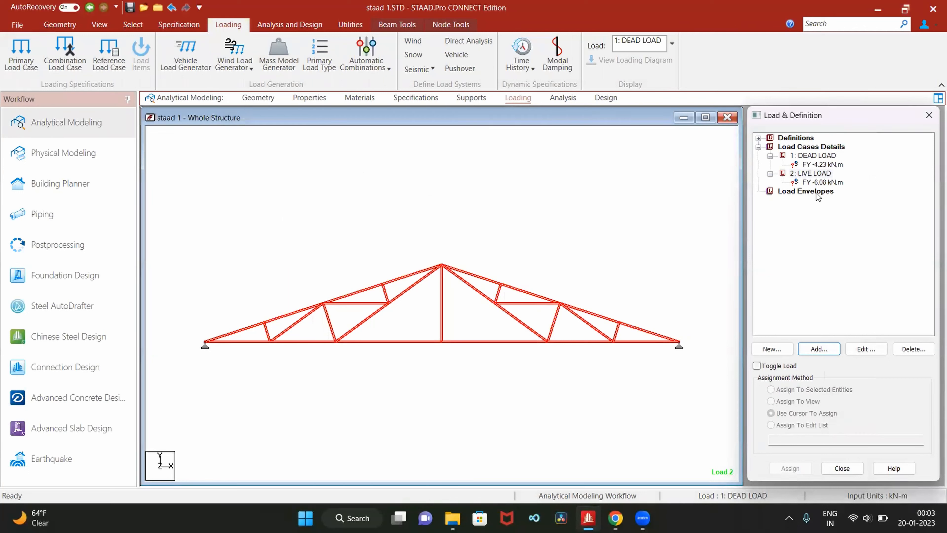
- Assign the -4.23 kN dead load to the ridge node and the three intermediate rafter nodes on each side, using the cursor
click(824, 165)
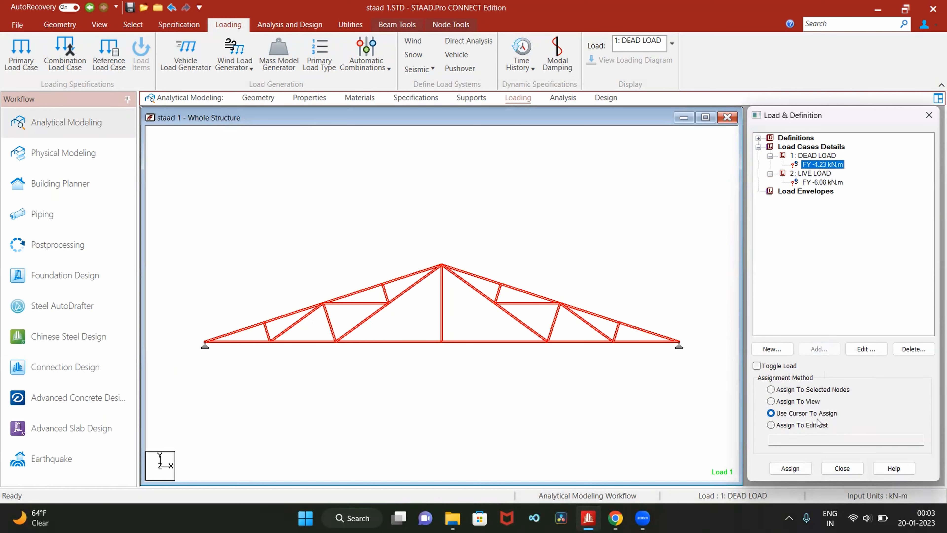
click(798, 469)
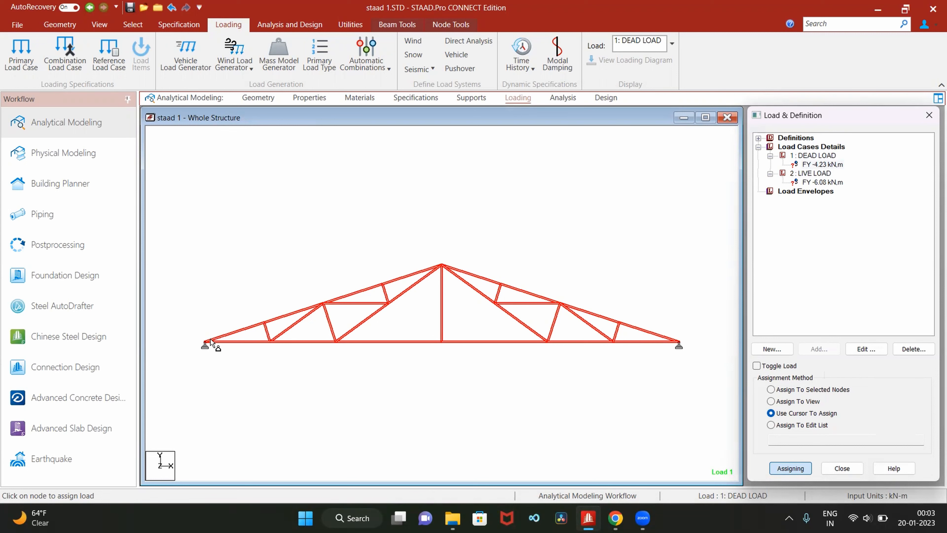
click(264, 320)
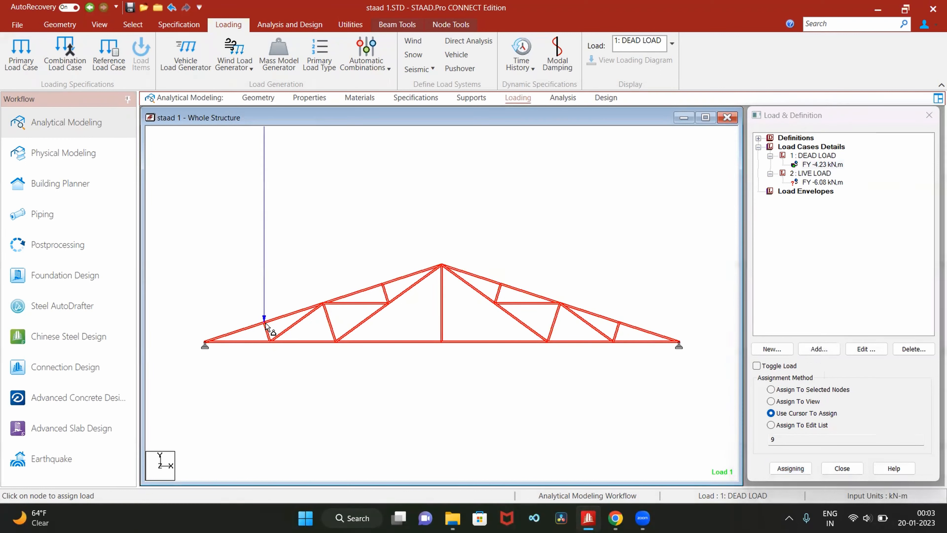
click(323, 304)
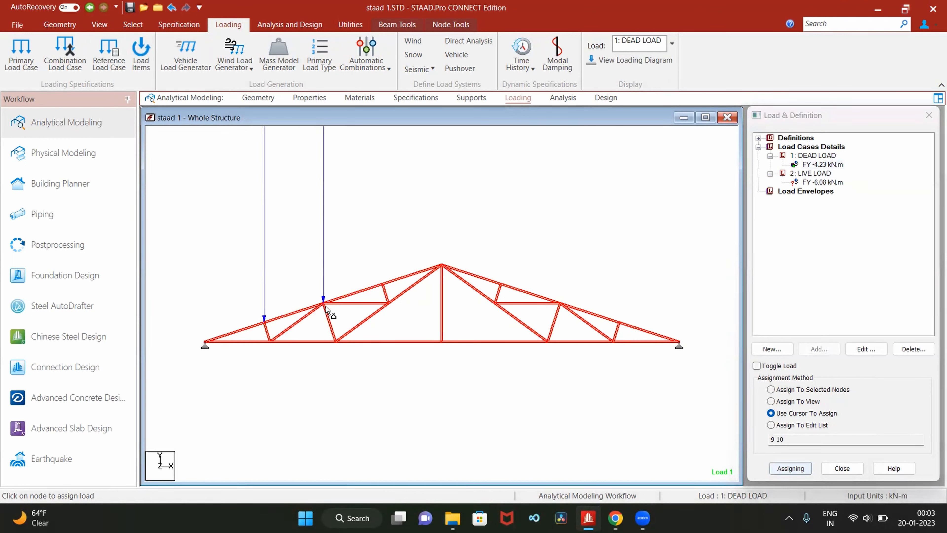
click(382, 285)
click(442, 265)
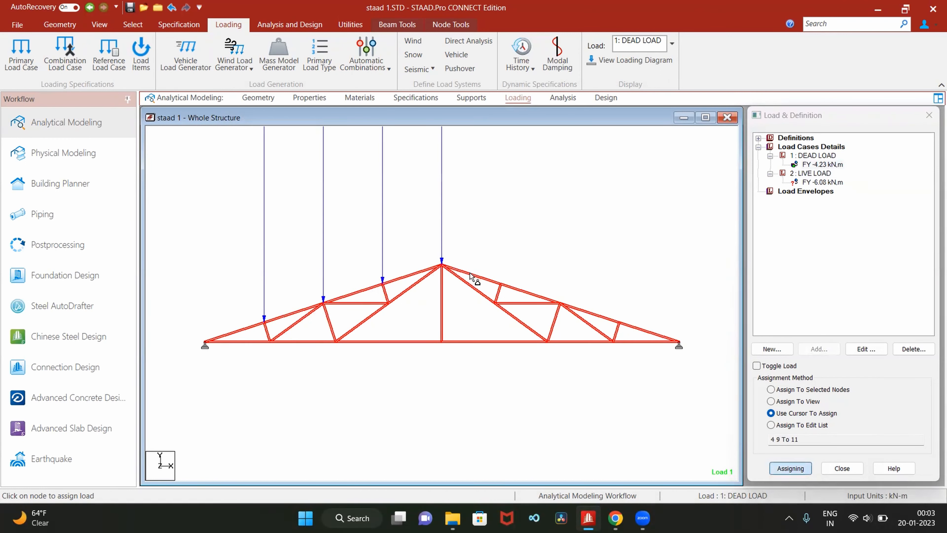
click(500, 281)
click(564, 304)
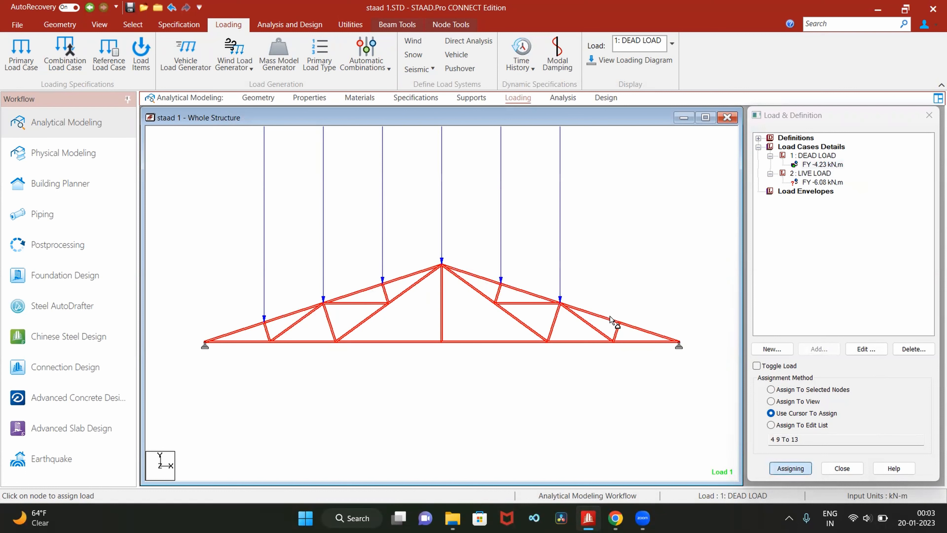
click(619, 321)
- Check the load at the end nodes on the truss sketch of staad.pdf in Chrome, and return to STAAD.Pro
click(615, 517)
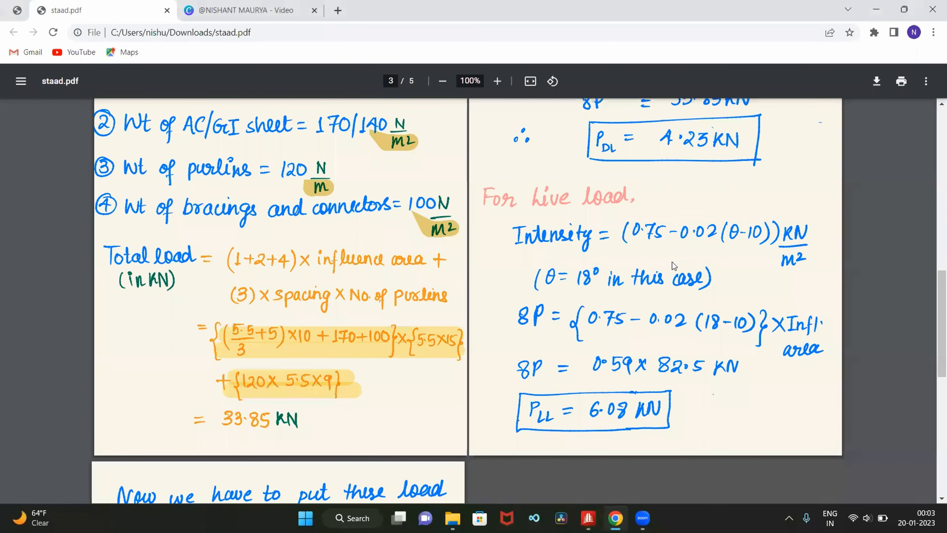
scroll(672, 264, up, 20)
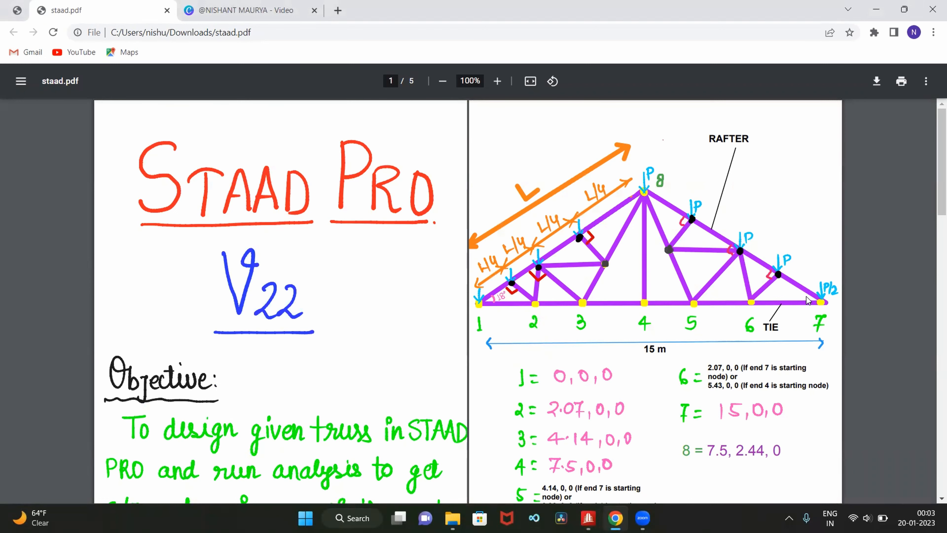
click(588, 518)
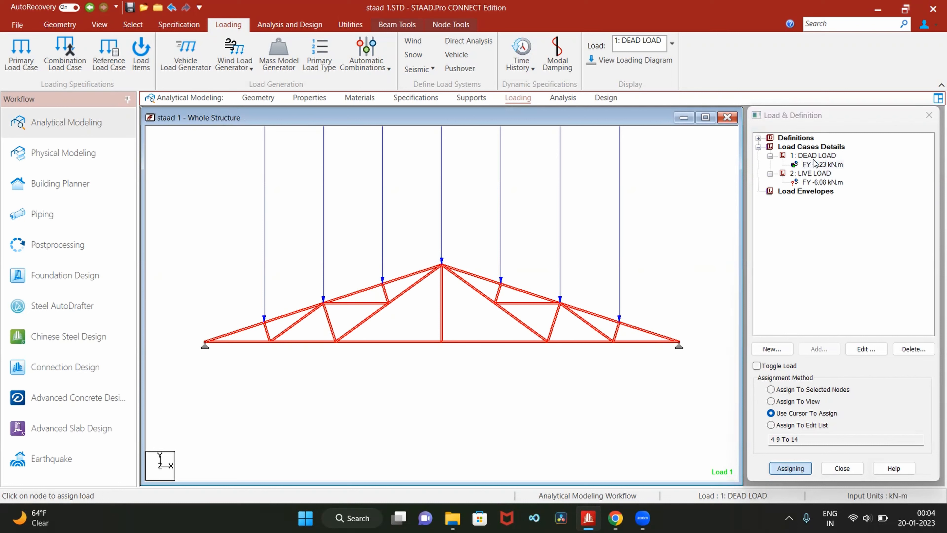
- Add a second nodal load with Fy -2.10 kN to the DEAD LOAD case
click(820, 156)
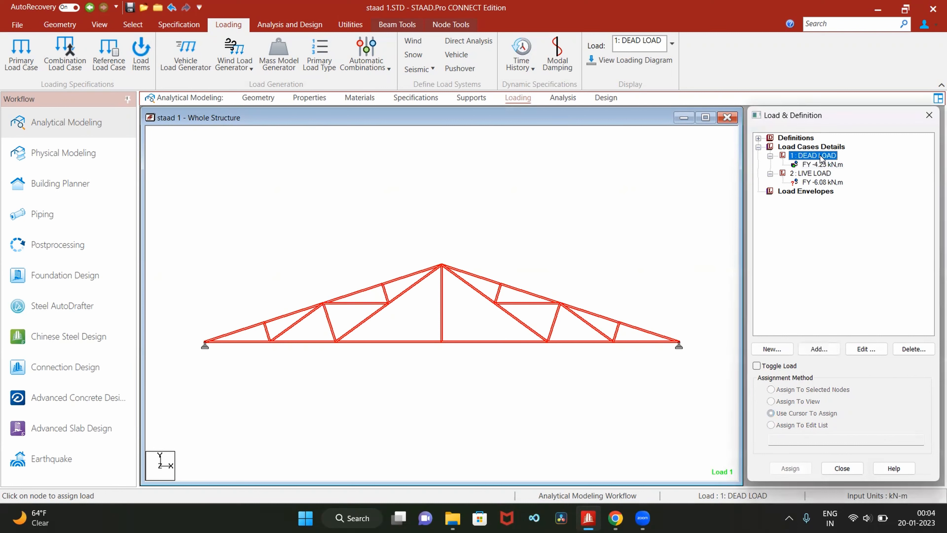
click(820, 349)
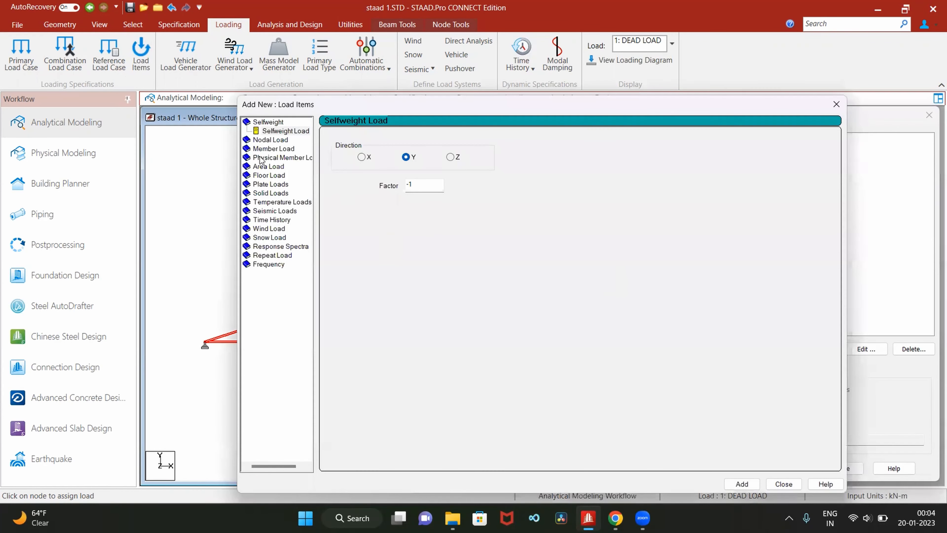
click(271, 140)
click(358, 171)
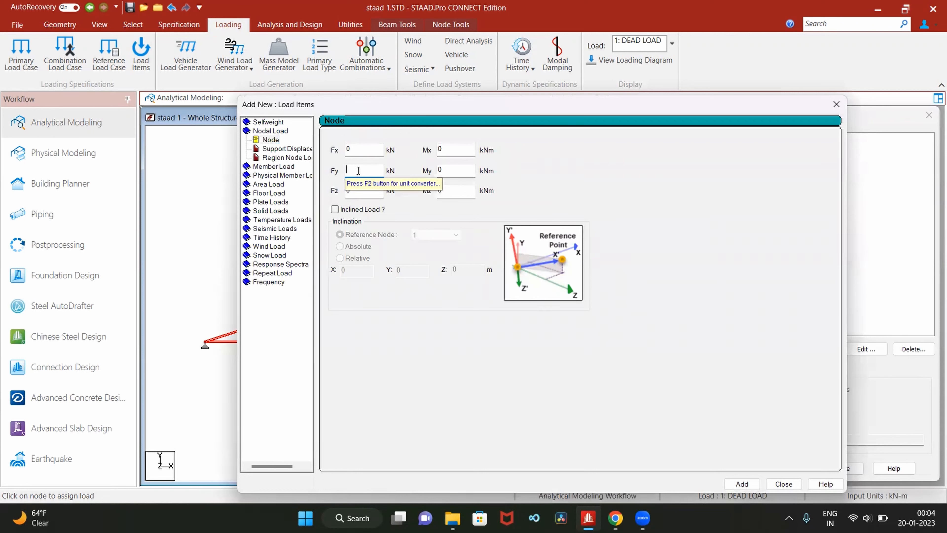
text(-2.10)
click(742, 484)
click(770, 485)
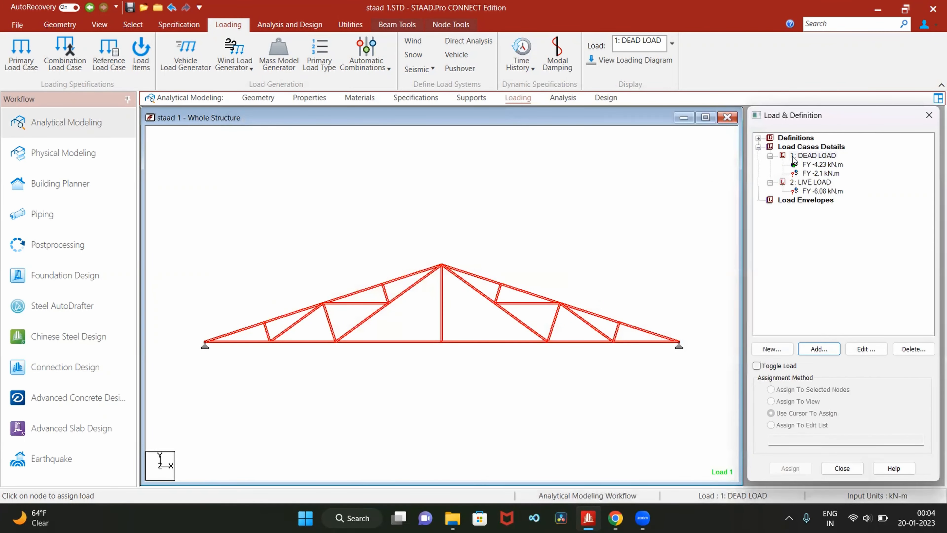
- Assign the -2.1 kN dead load to the two support nodes at the ends of the truss, using the cursor
click(824, 173)
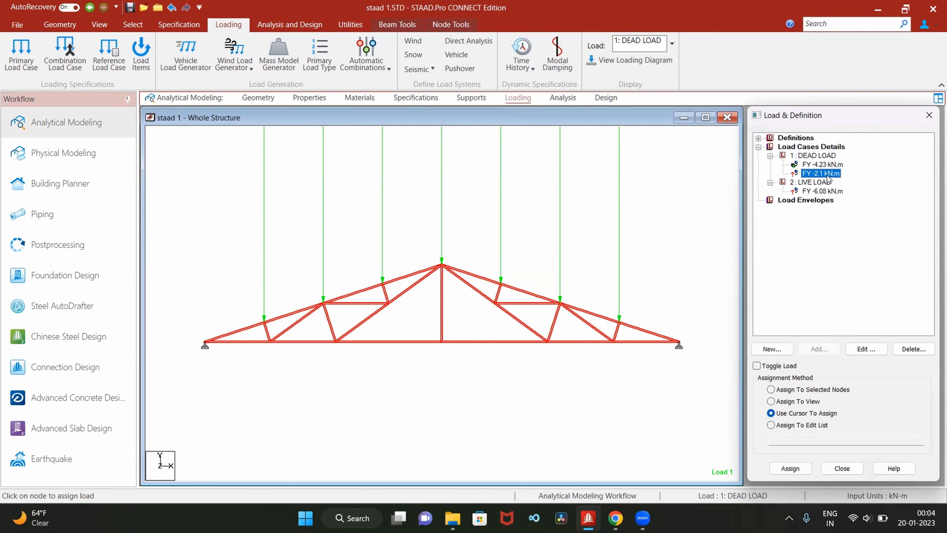
click(770, 413)
click(794, 467)
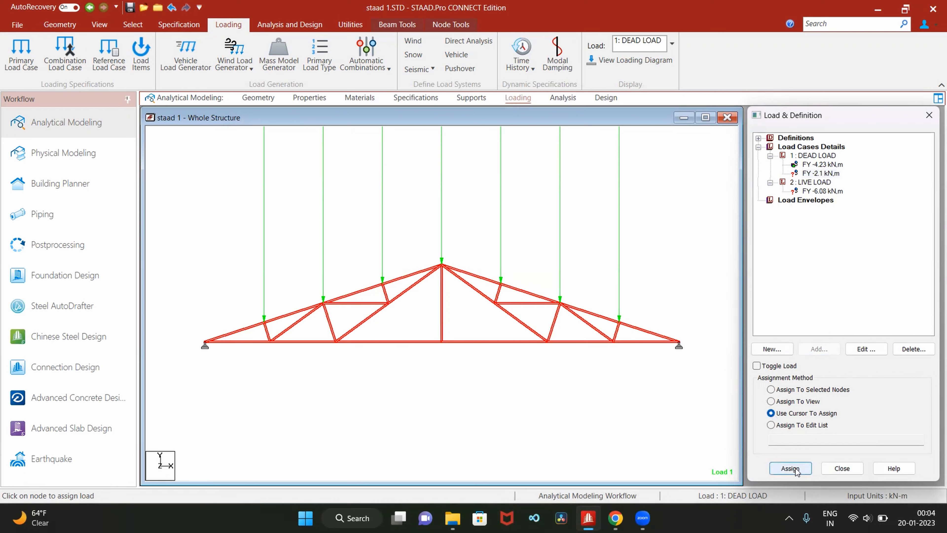
click(205, 342)
click(679, 341)
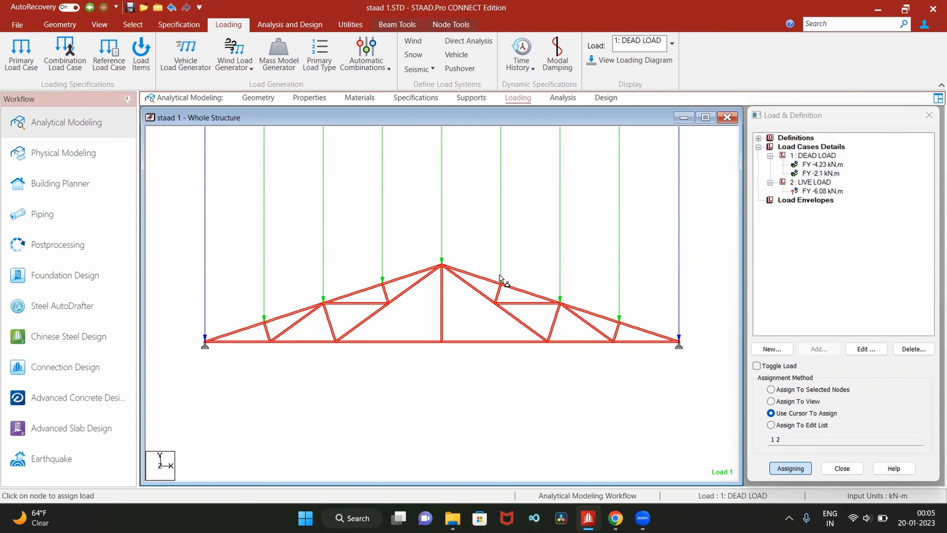
- Add a second nodal load with Fy -3.04 kN to the LIVE LOAD case
click(833, 191)
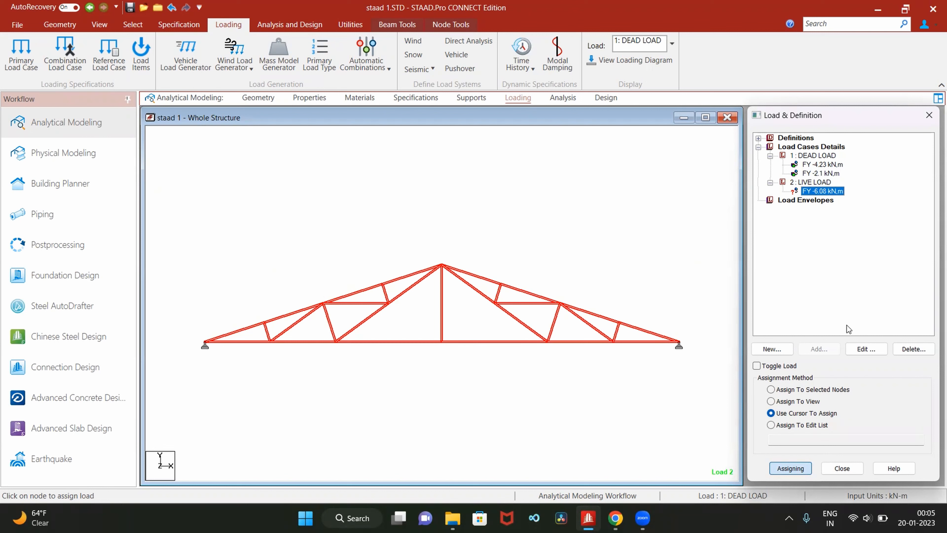
click(816, 183)
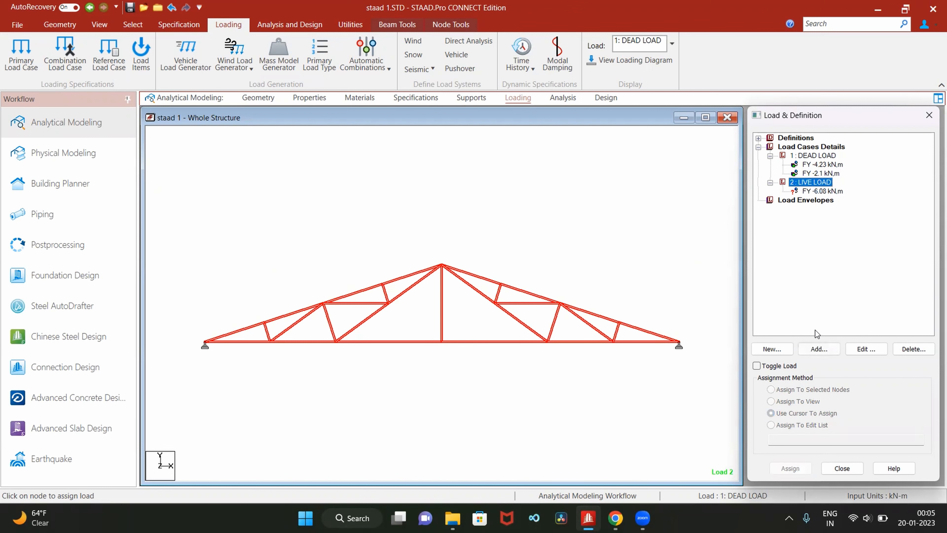
click(825, 349)
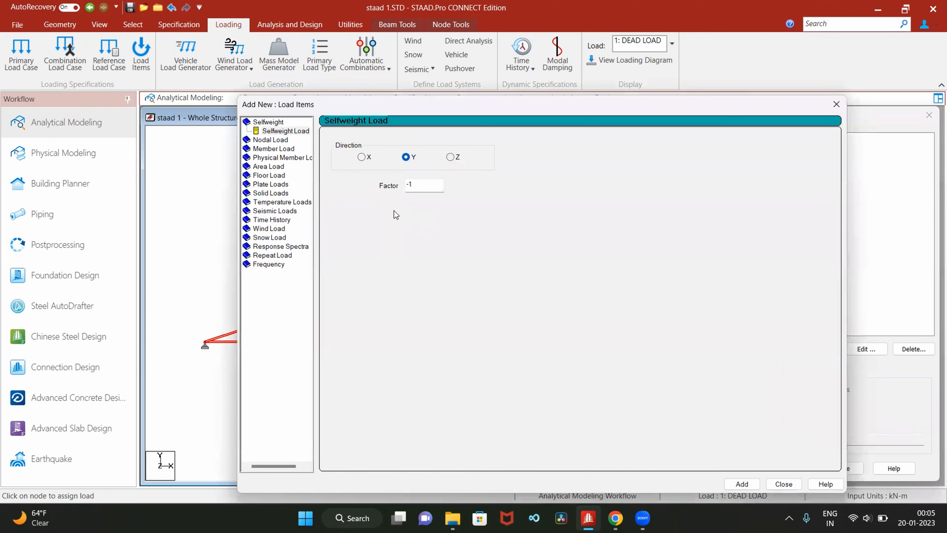
click(286, 141)
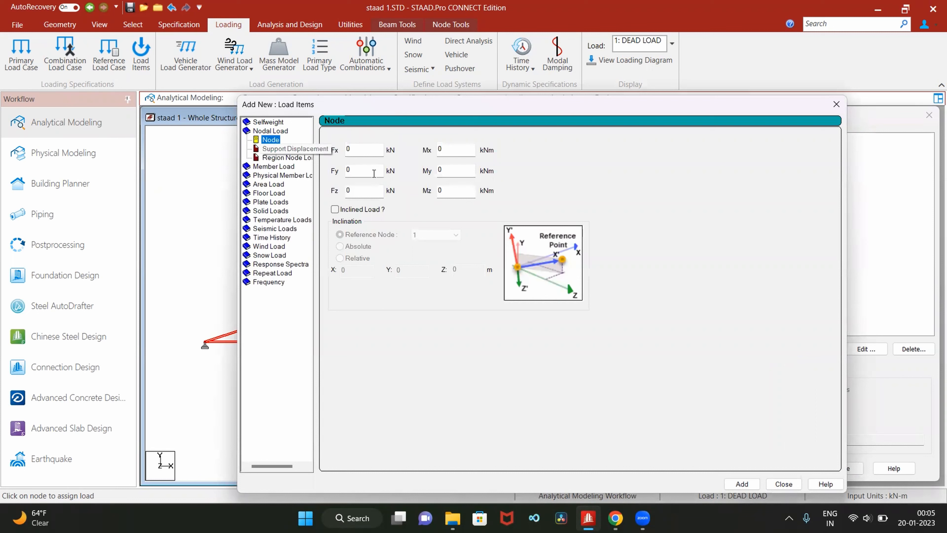
click(361, 172)
key(BackSpace)
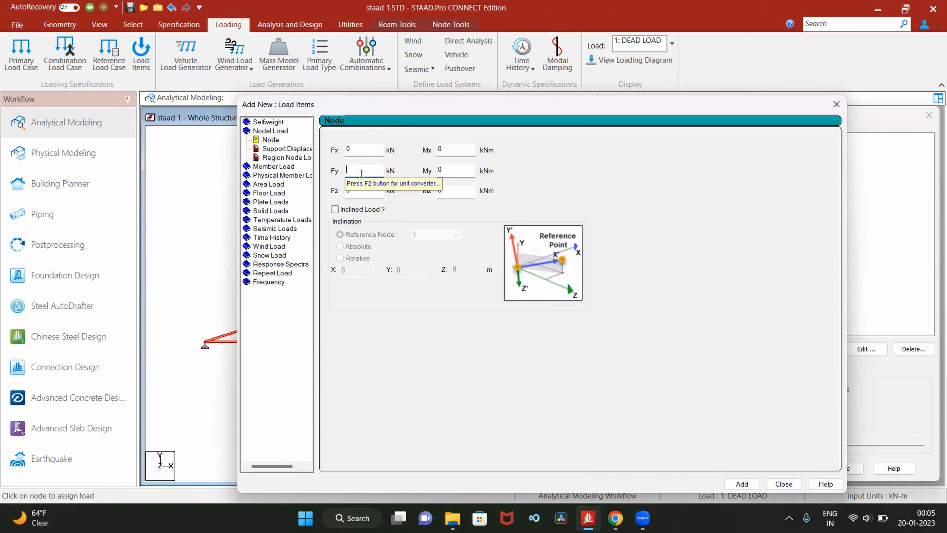
text(-3.04)
click(779, 483)
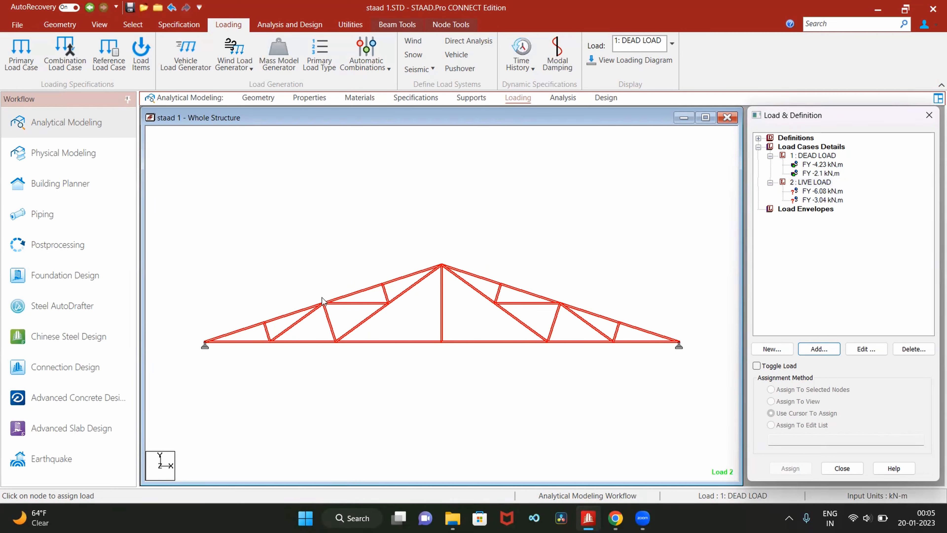
- Review the dead load assignment, and assign the -6.08 kN live load to the ridge node and the three intermediate rafter nodes on each side
click(814, 156)
click(815, 164)
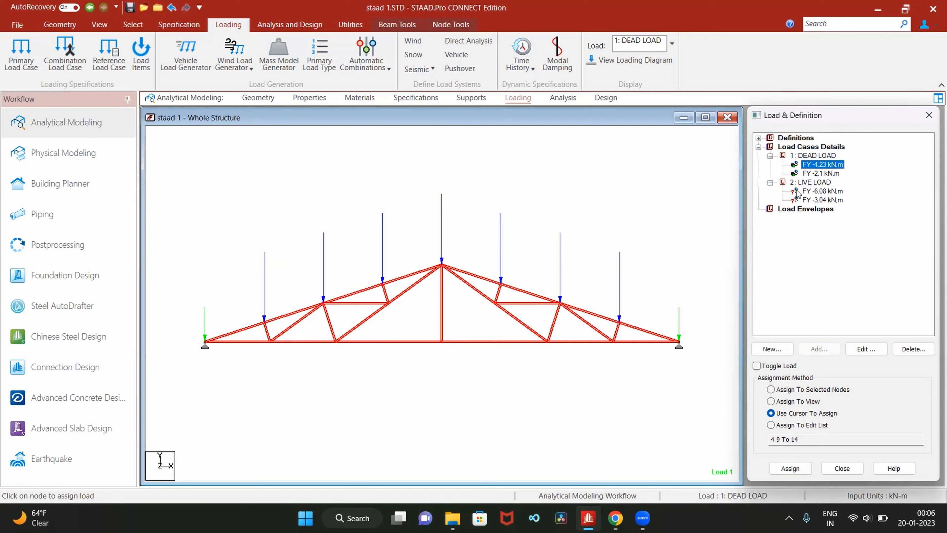
click(814, 191)
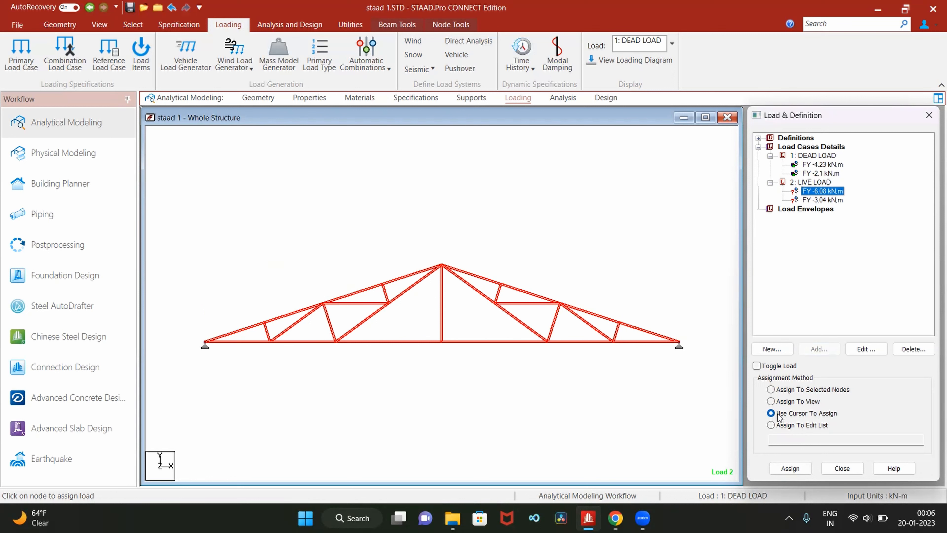
click(789, 468)
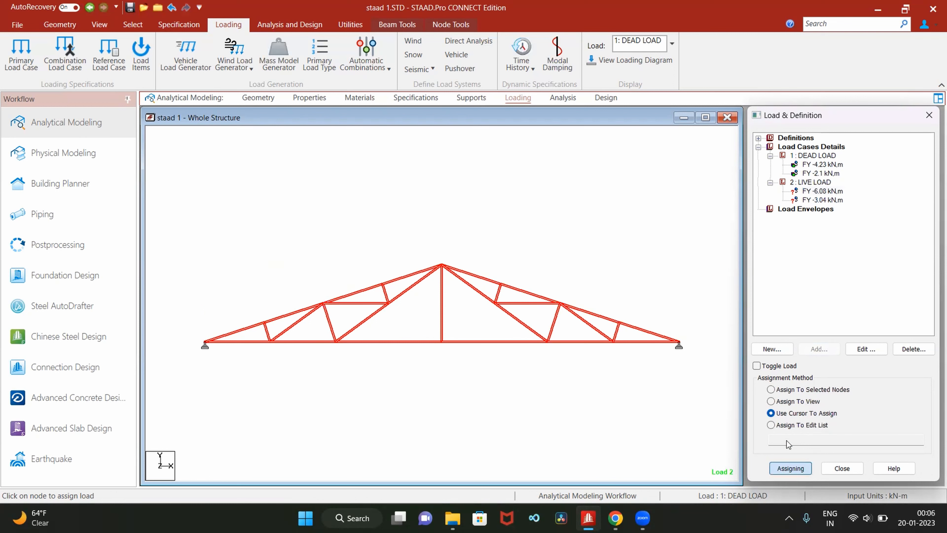
click(264, 323)
click(323, 302)
click(382, 285)
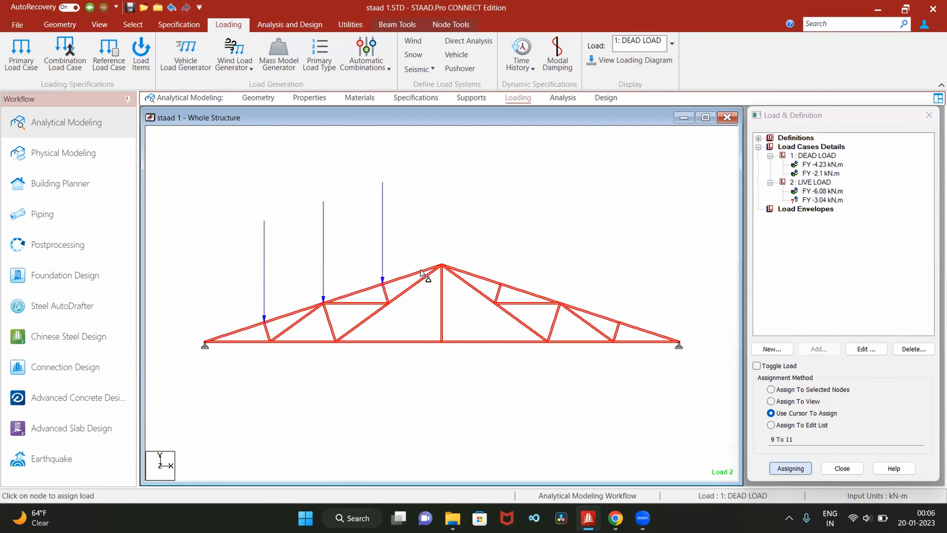
click(441, 265)
click(499, 284)
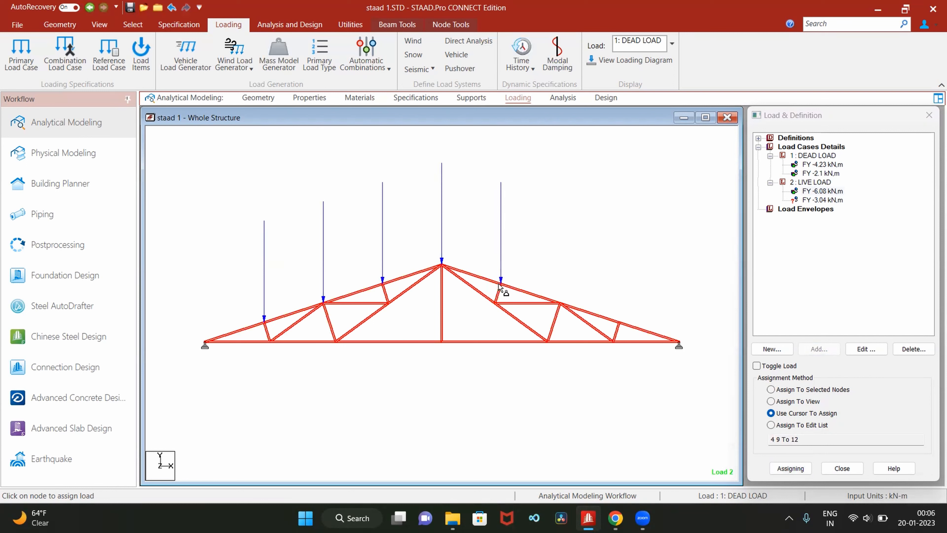
click(561, 303)
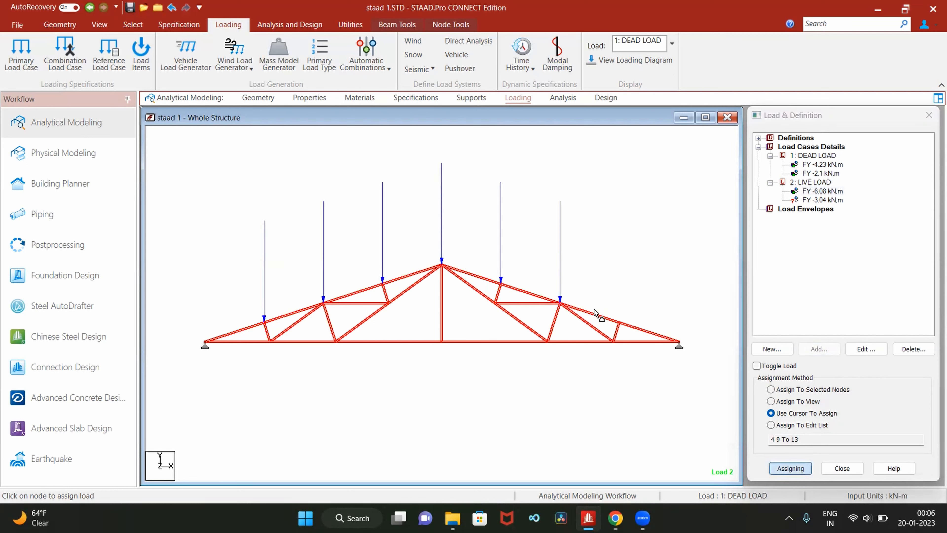
click(619, 320)
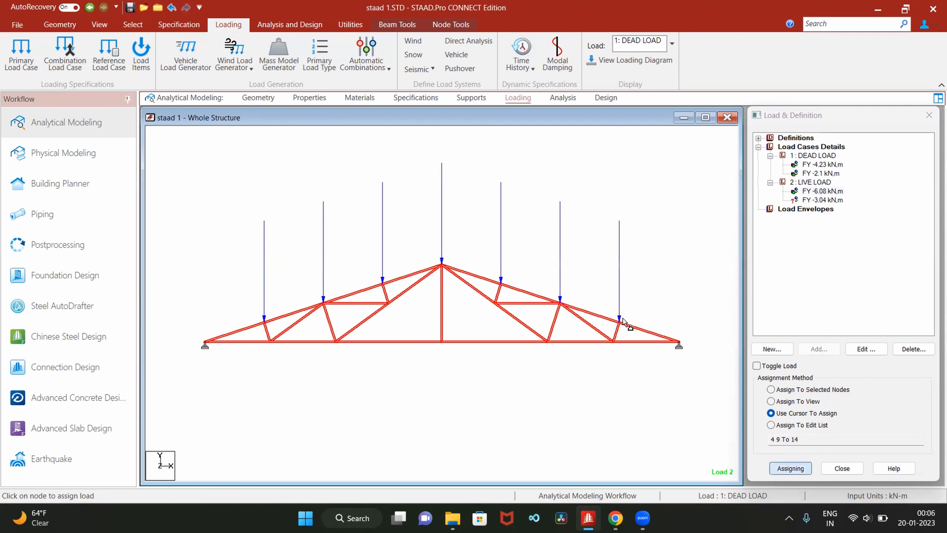
- Assign the -3.04 kN live load to the two support nodes at the ends of the truss, using the cursor
click(823, 201)
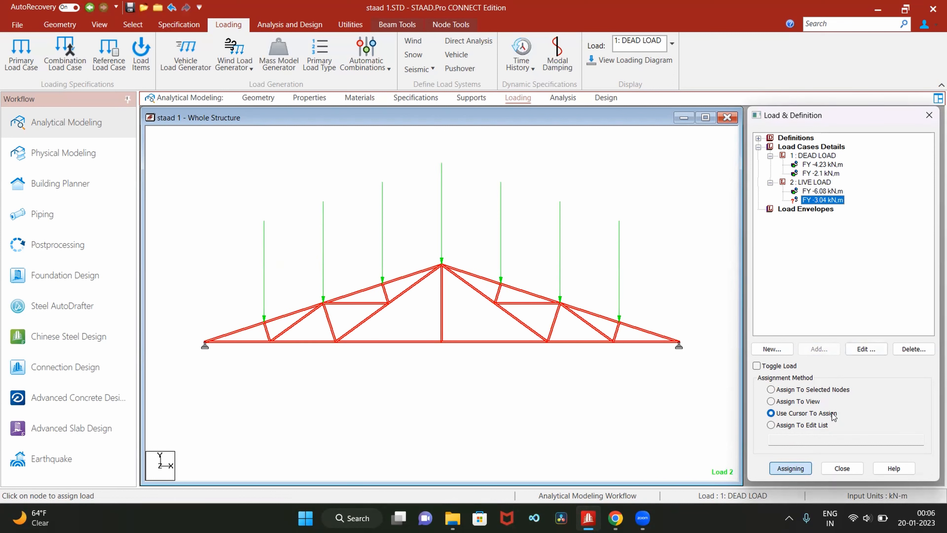
click(791, 471)
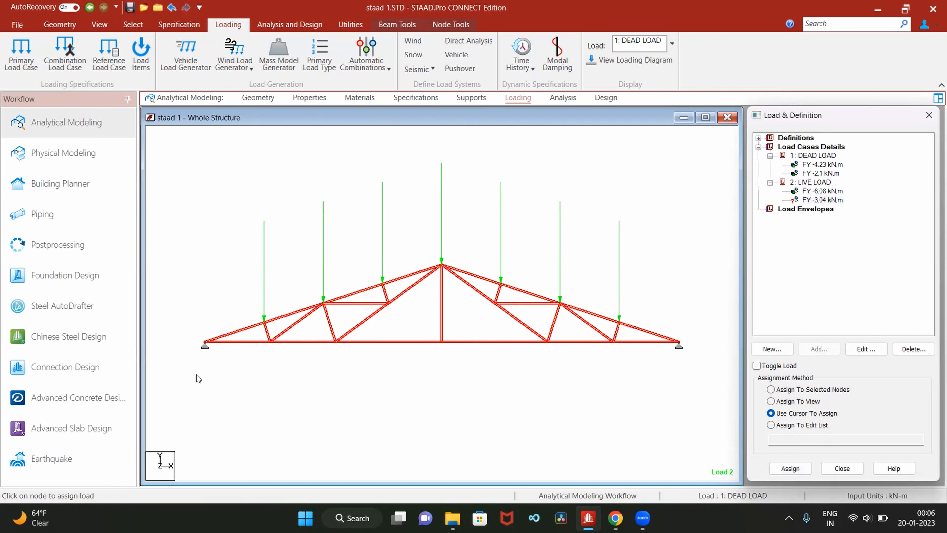
click(208, 347)
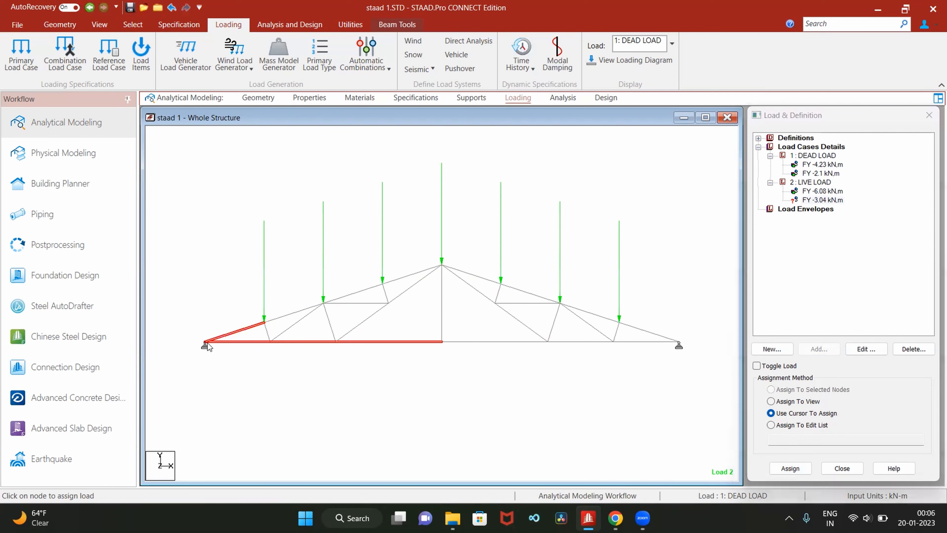
click(817, 200)
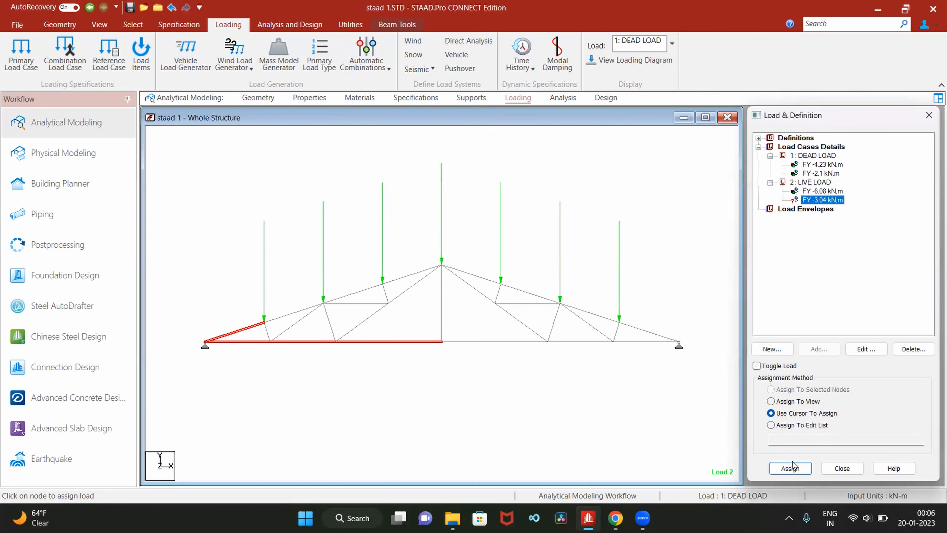
click(791, 468)
click(204, 340)
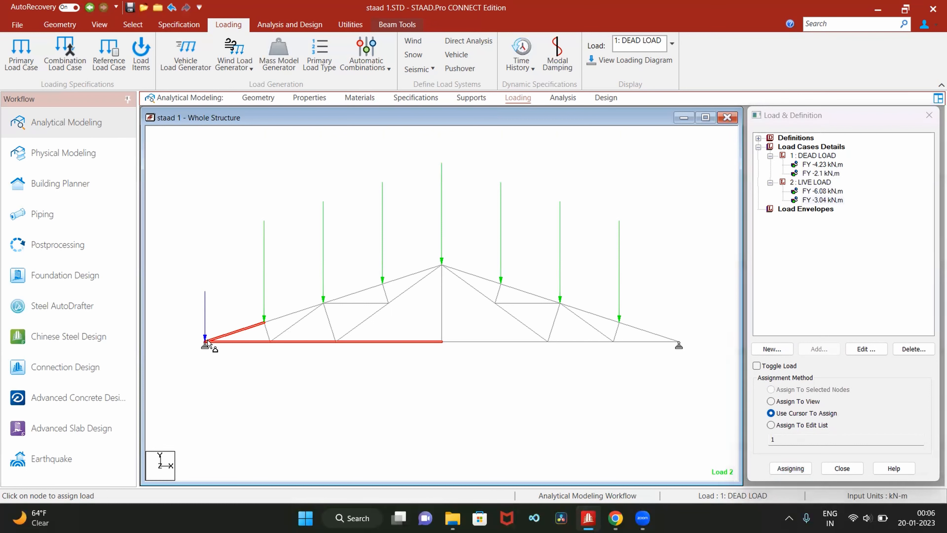
click(679, 340)
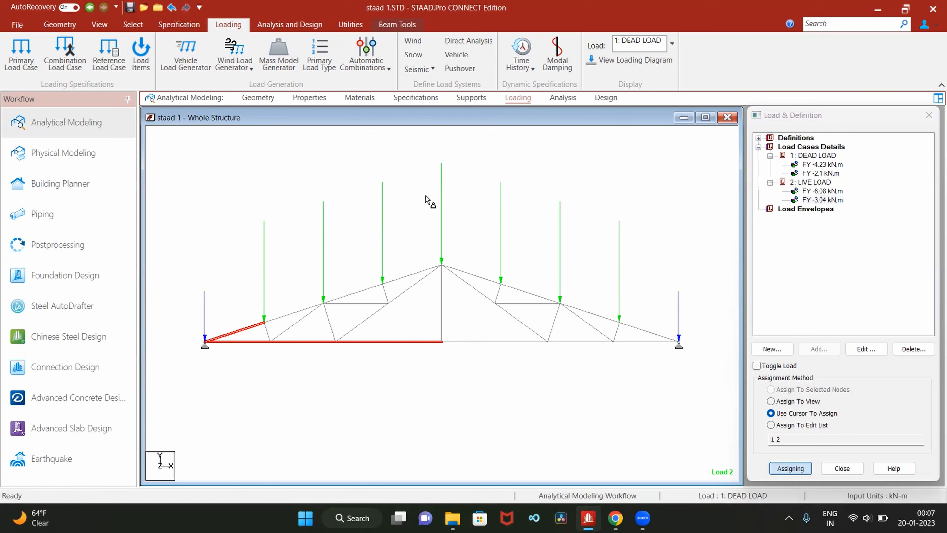
- Set the point force display scale to 0.8 kN per m in the diagram settings and apply it
right_click(460, 197)
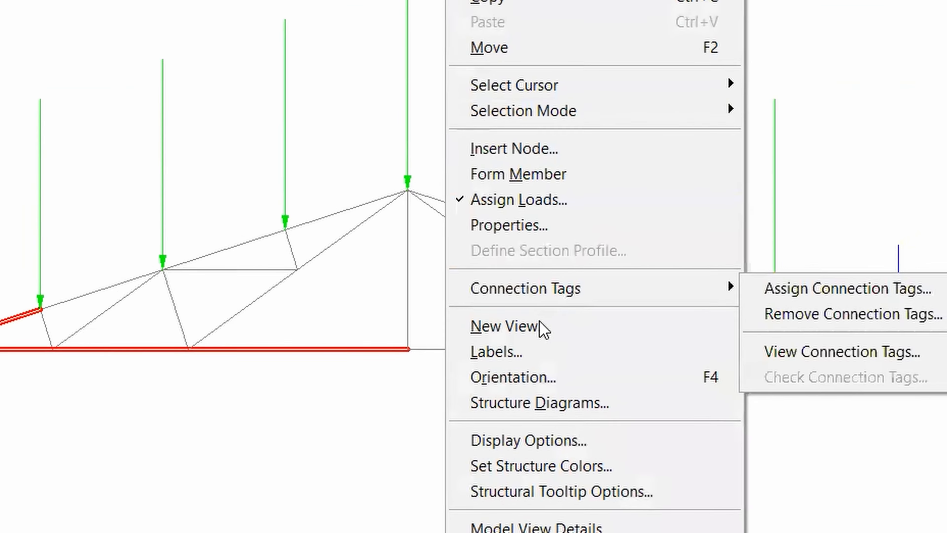
click(544, 342)
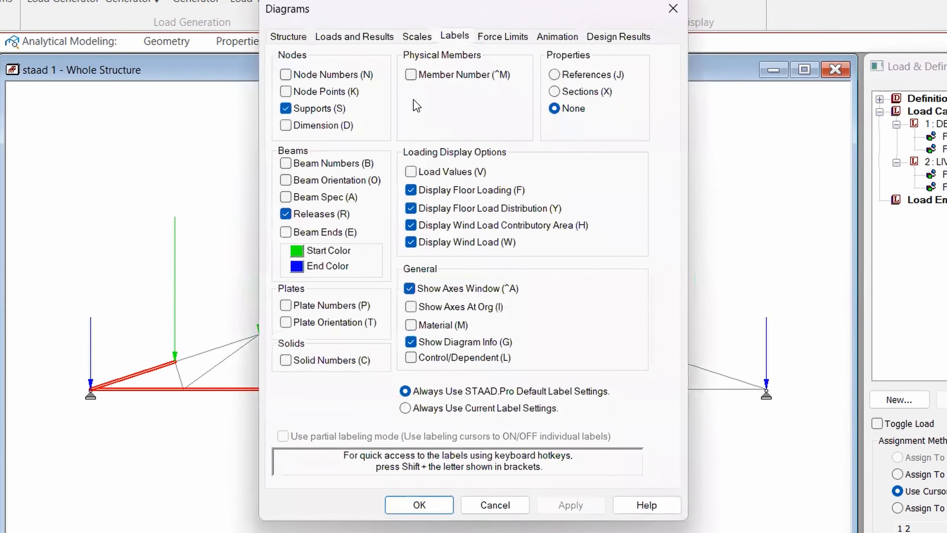
click(418, 45)
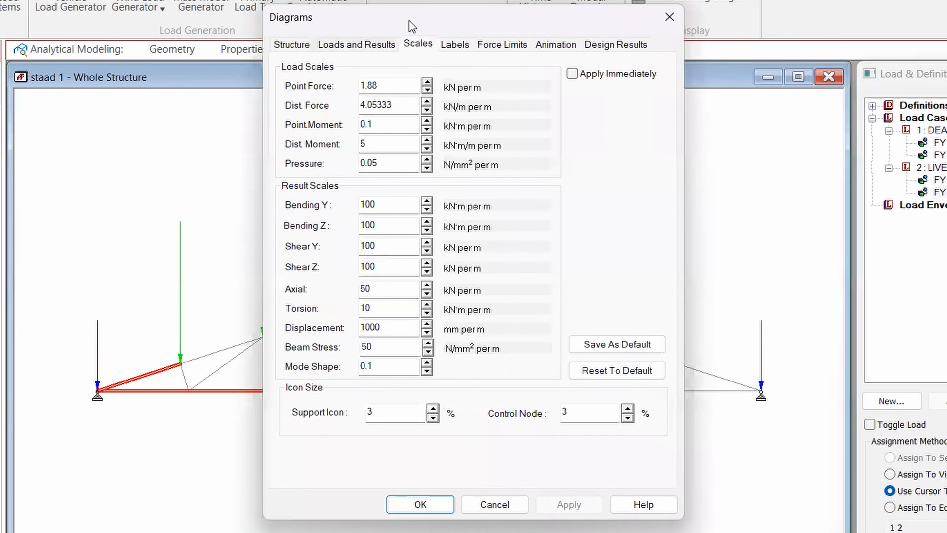
drag(416, 26, 824, 45)
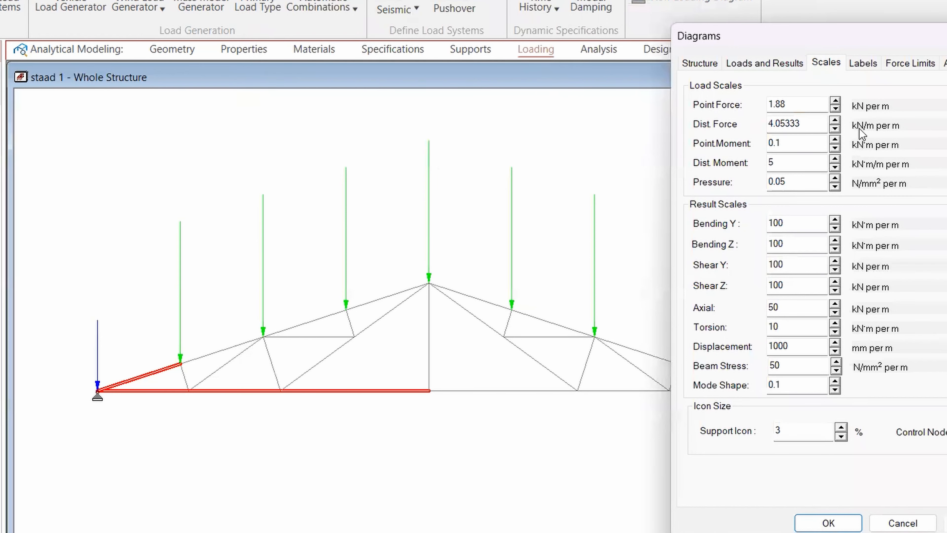
click(835, 109)
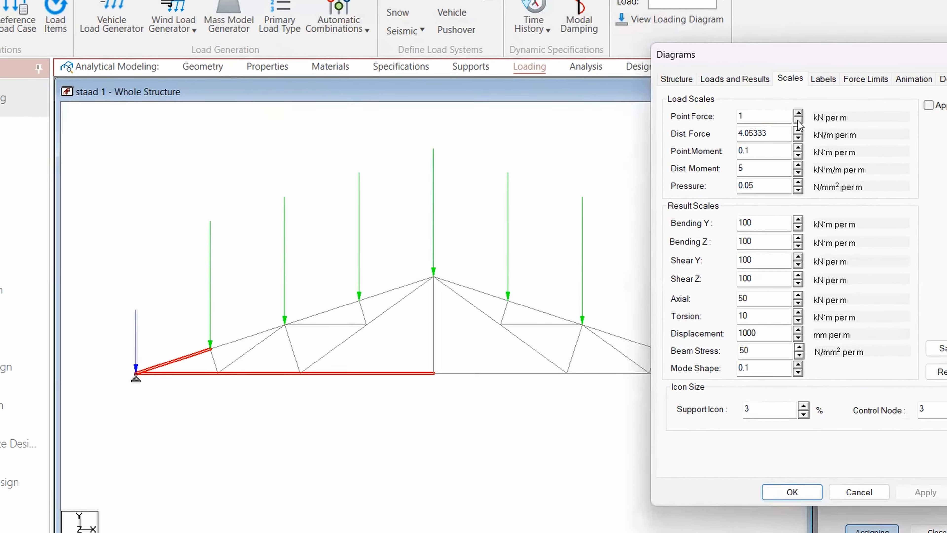
click(798, 120)
click(797, 120)
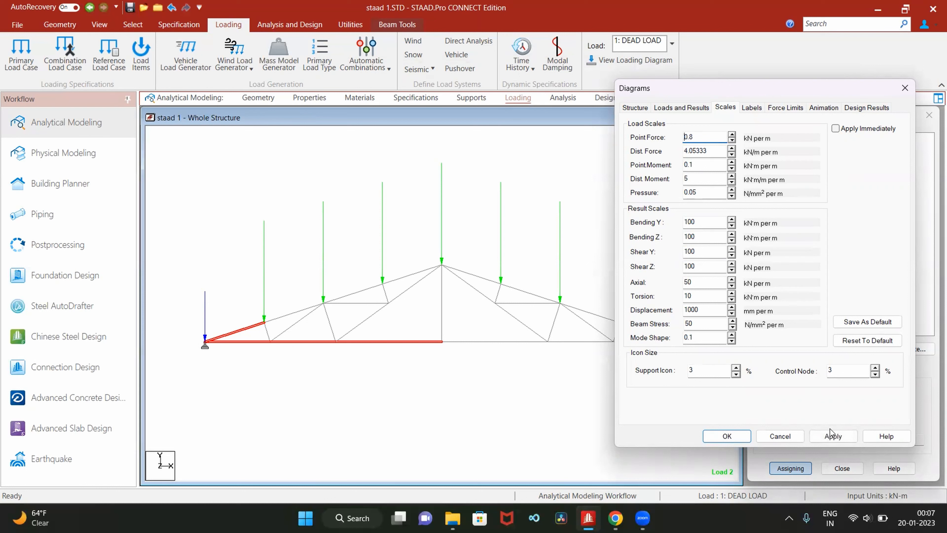
click(831, 433)
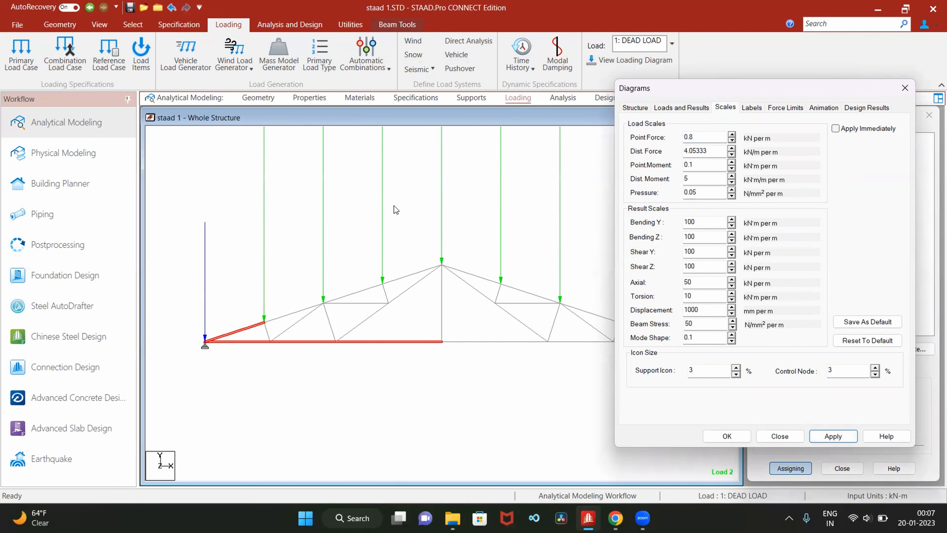
- Set the point force display scale to 4 kN per m, apply it and accept the diagram settings
click(731, 135)
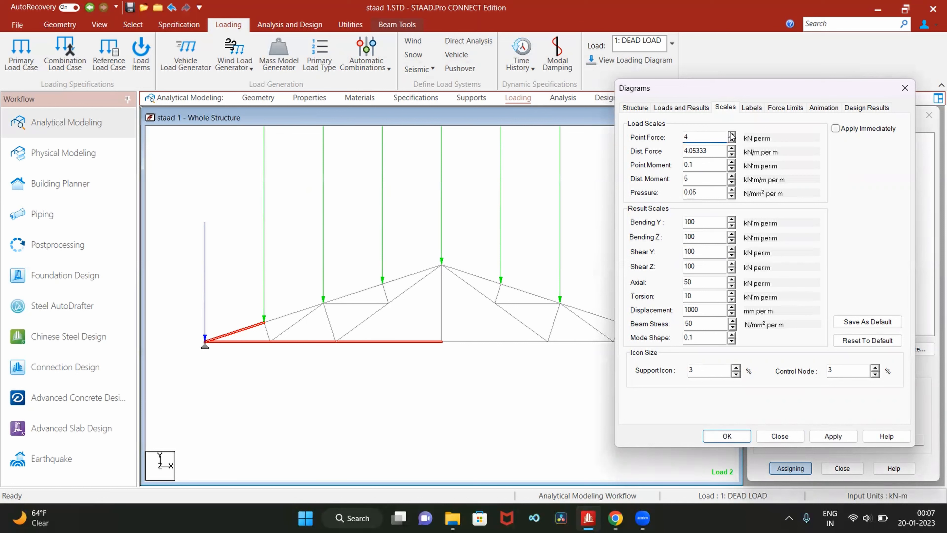
click(833, 436)
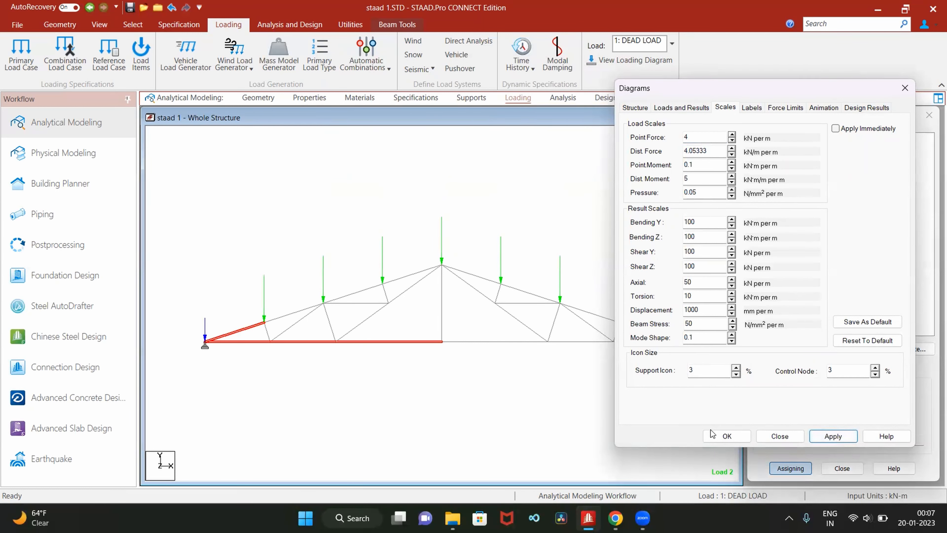
click(717, 437)
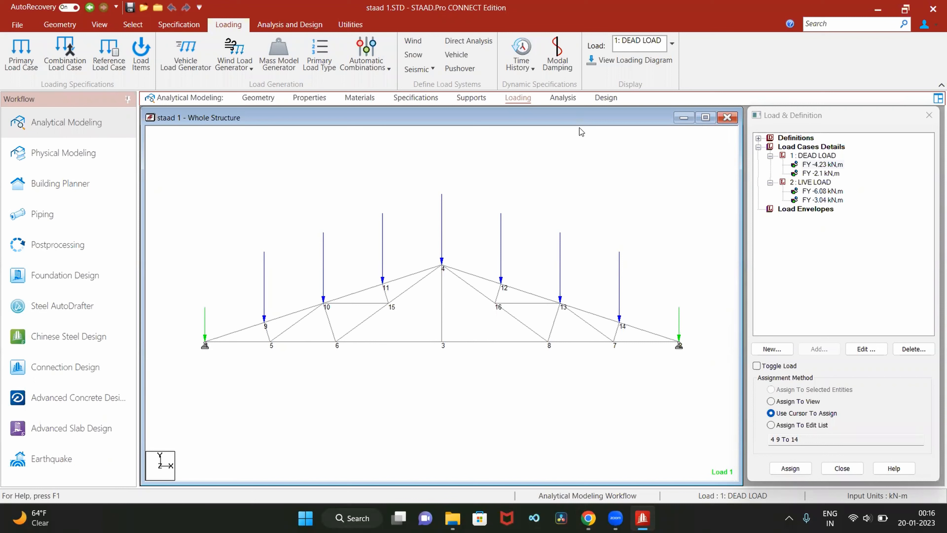
- Add a Perform Analysis command with No Print, and run the analysis, staying in modeling mode
click(562, 97)
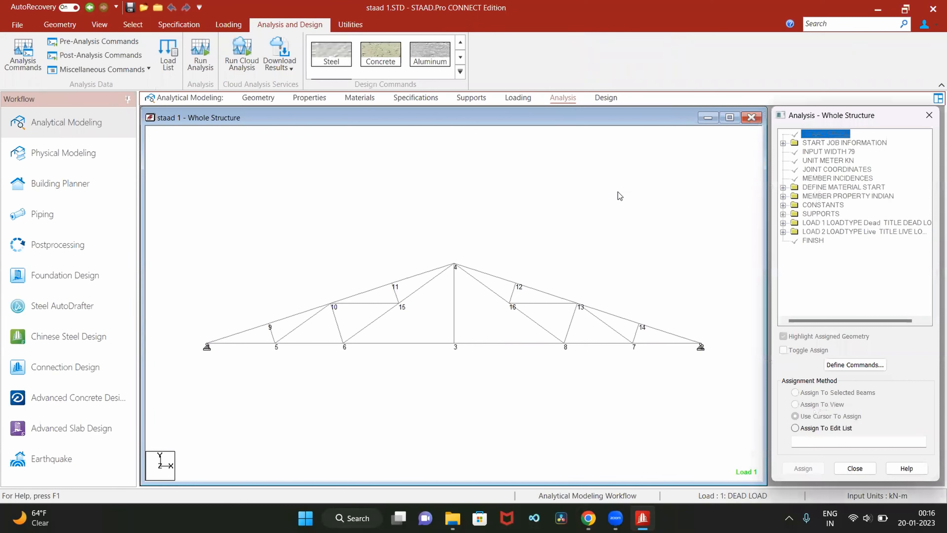
click(847, 365)
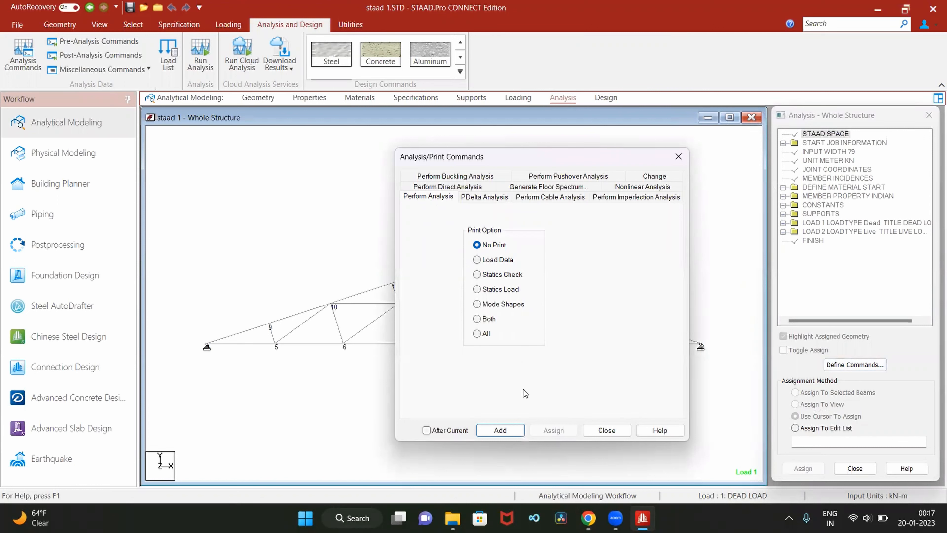
click(500, 430)
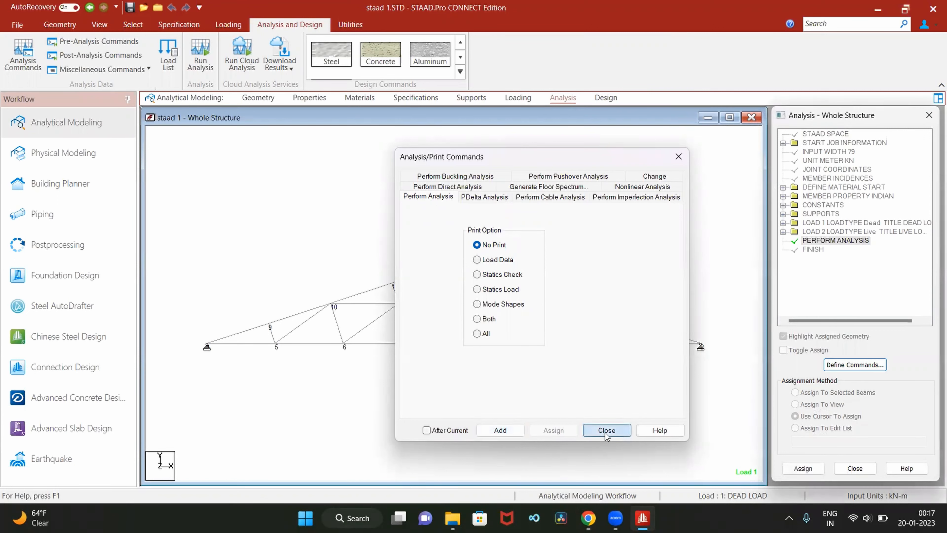
click(605, 433)
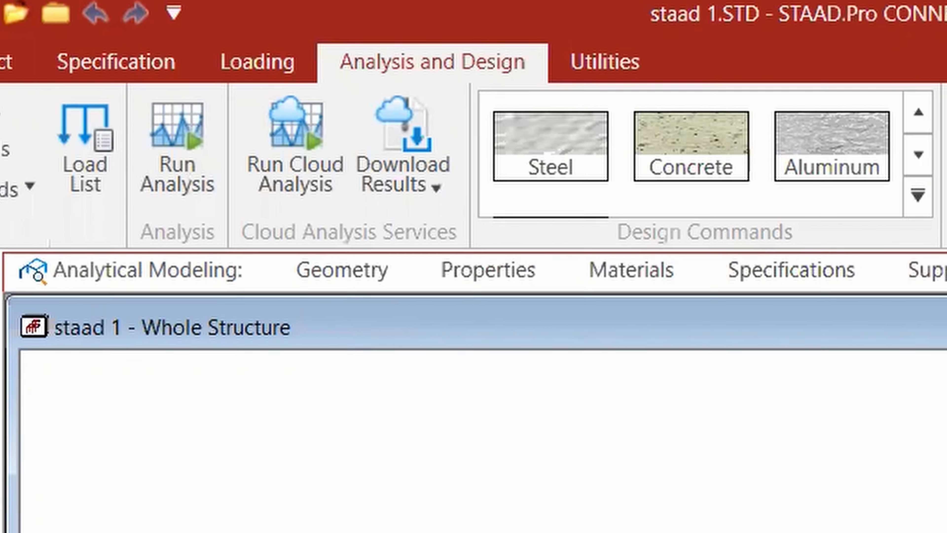
click(139, 194)
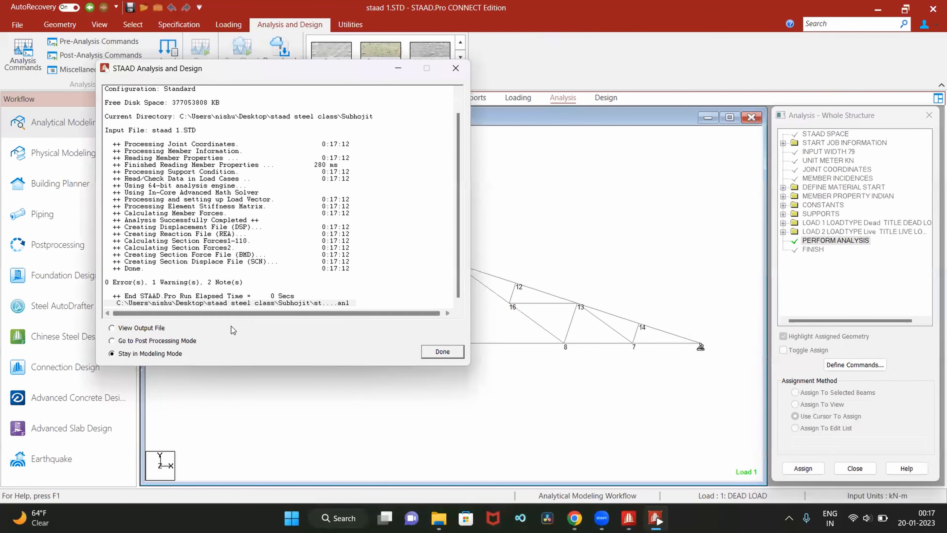
click(437, 355)
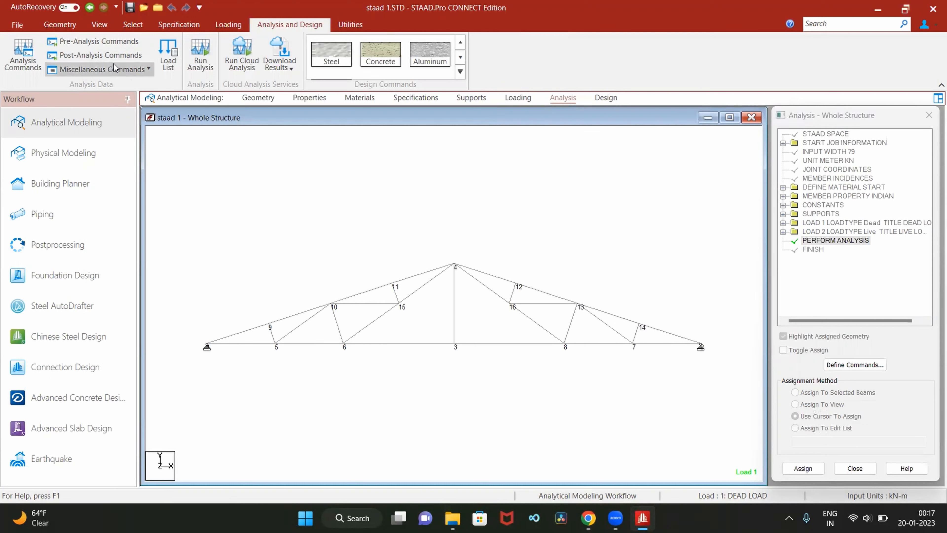
- Add a Member Forces print command to the post-analysis commands, without the Global option
click(100, 60)
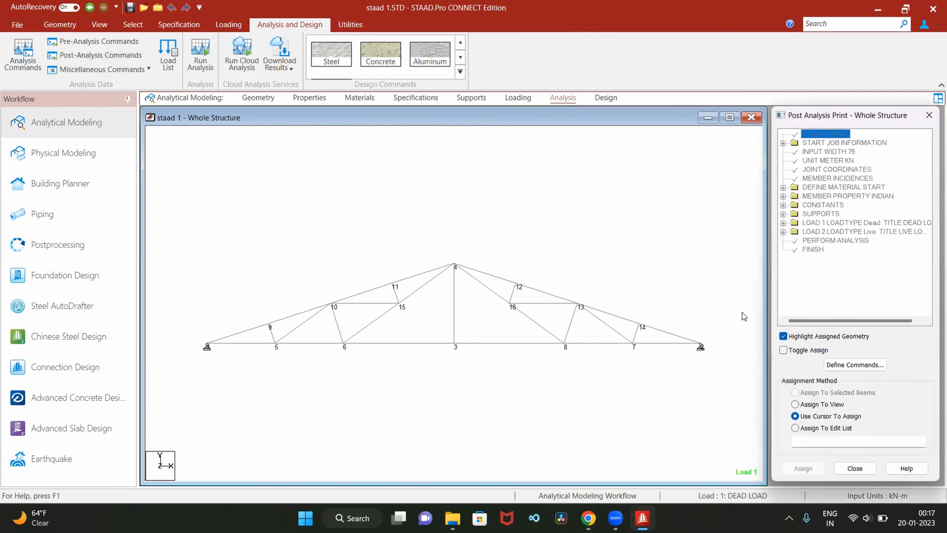
click(848, 365)
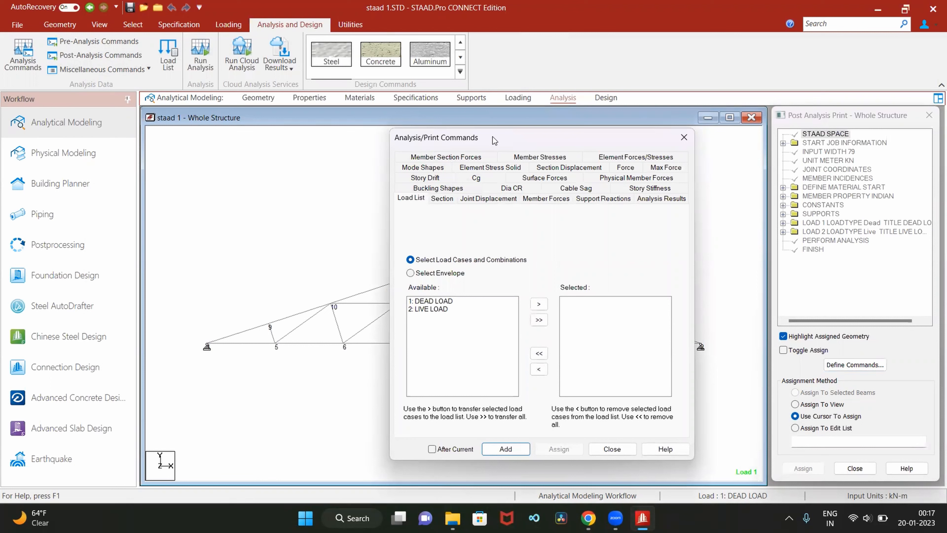
click(551, 201)
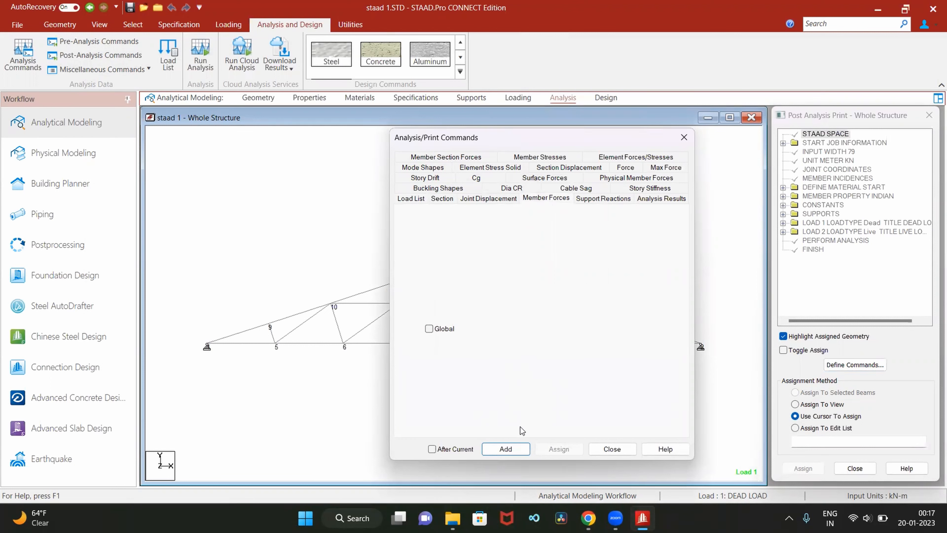
click(512, 452)
click(608, 451)
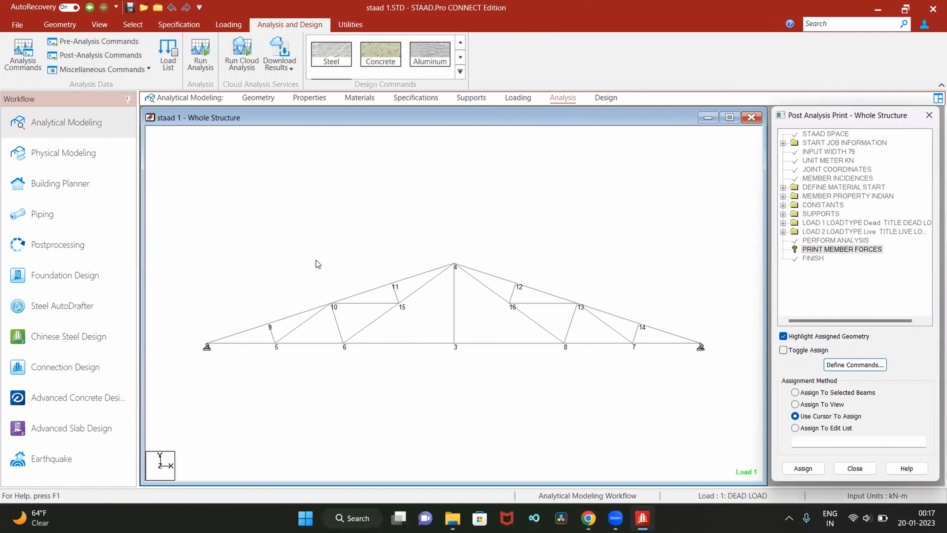
- Select all members of the truss and assign the Print Member Forces command to the selected beams
click(192, 216)
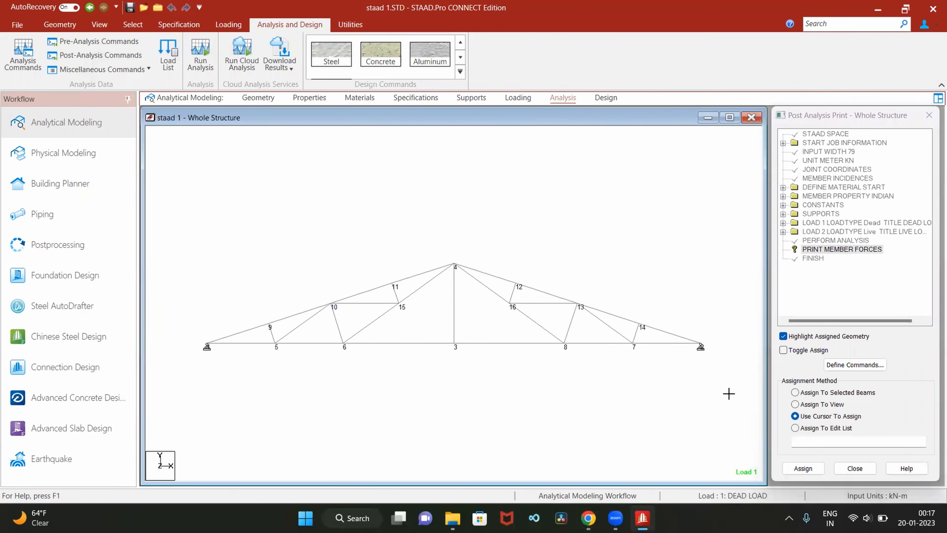
drag(728, 393, 730, 394)
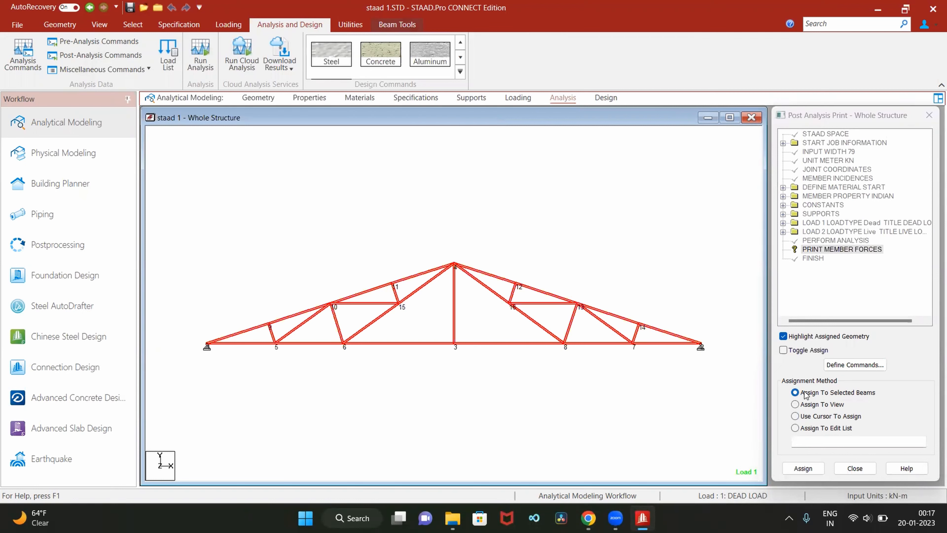
click(802, 469)
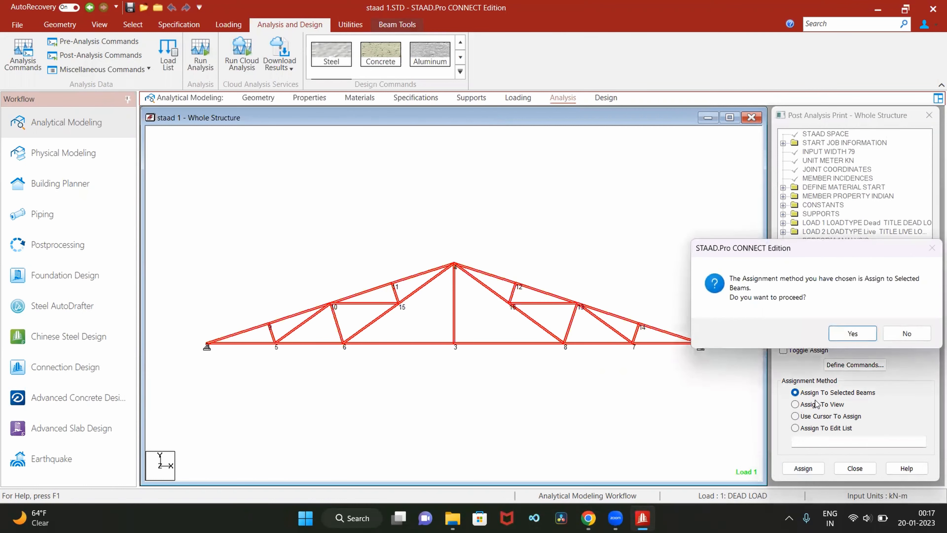
click(852, 335)
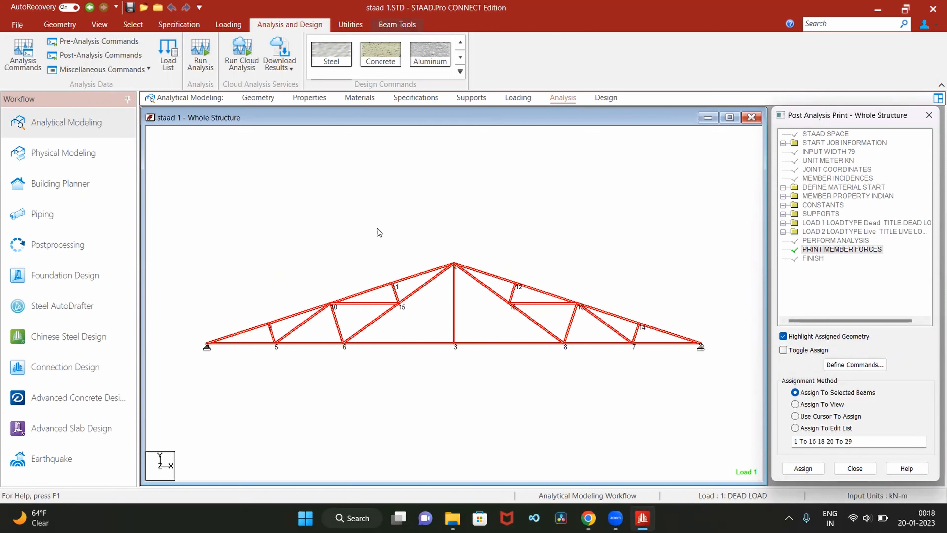
- Rerun the analysis and open its output file
click(214, 67)
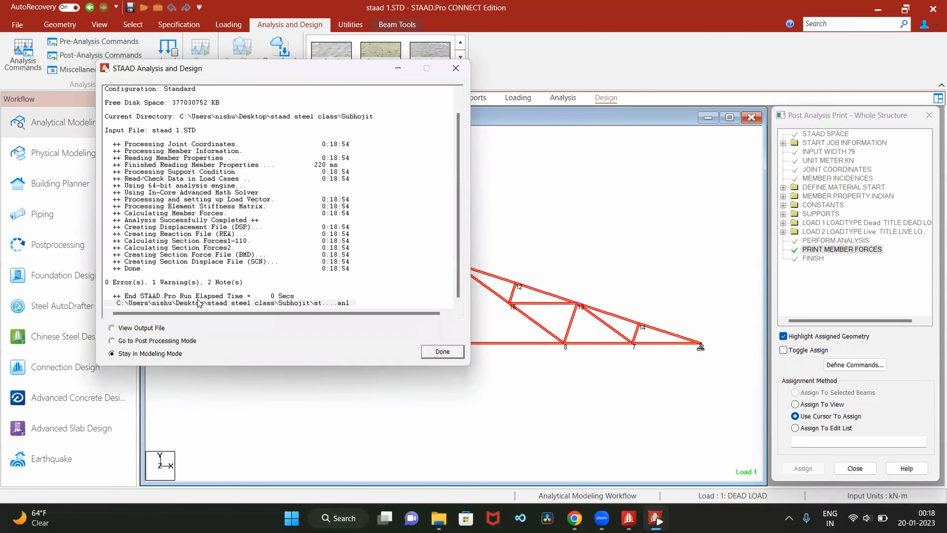
click(112, 328)
click(449, 354)
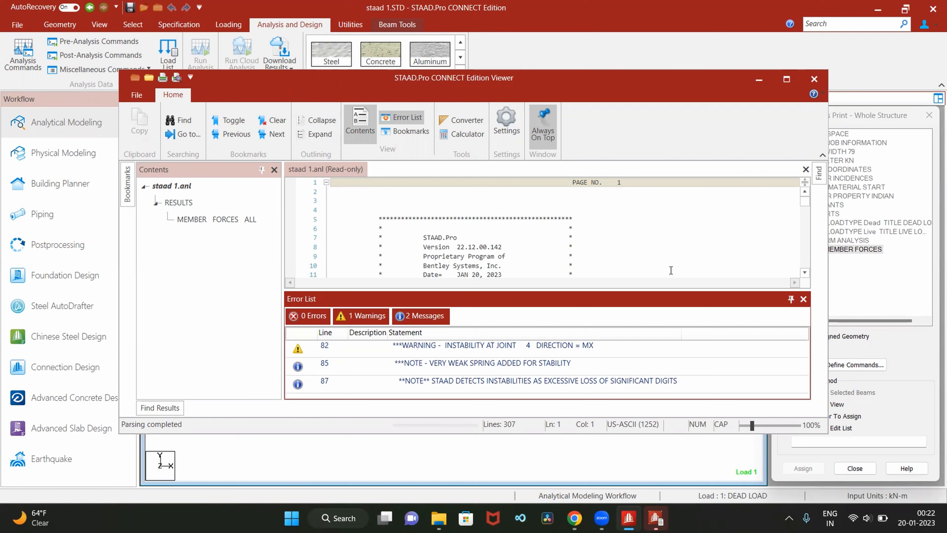
- Close the error list and examine the output file's input listing and member end forces for the dead and live load cases
scroll(654, 237, down, 7)
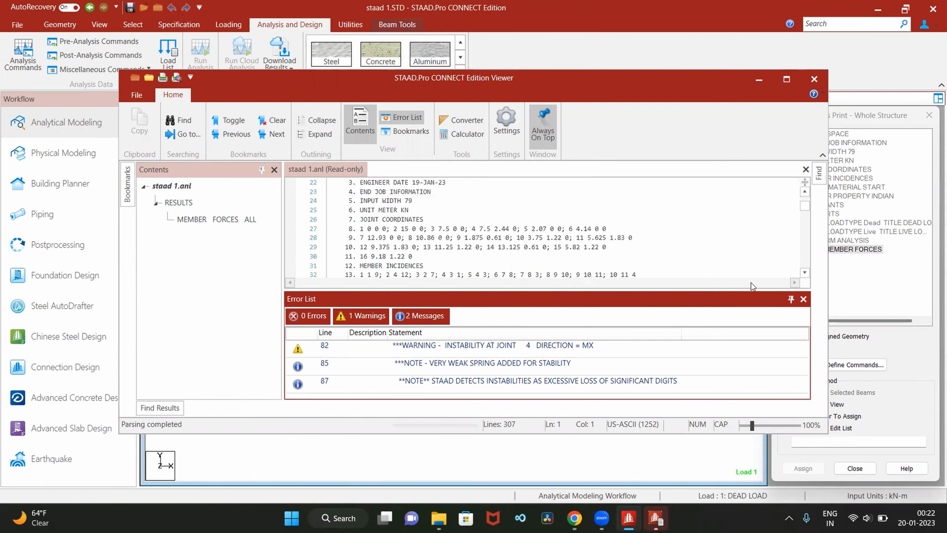
click(803, 299)
scroll(570, 301, down, 9)
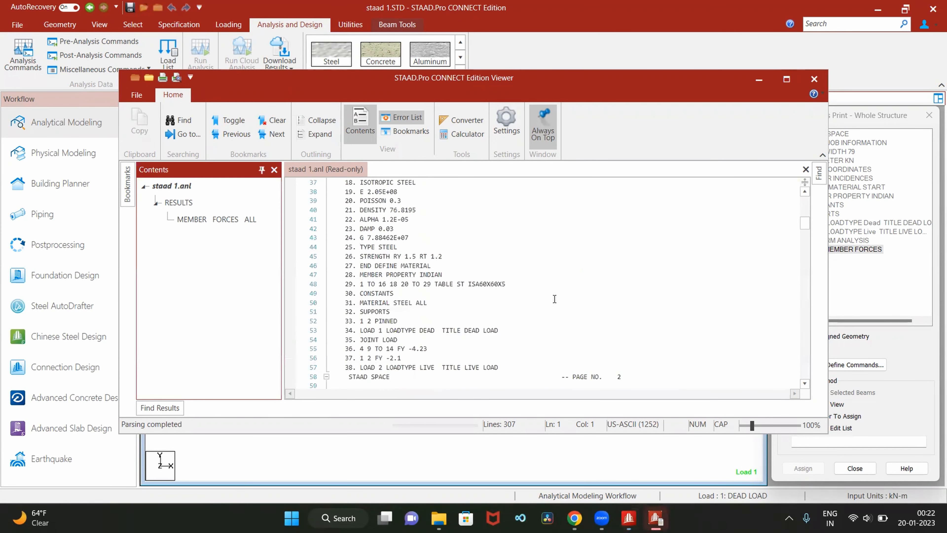
scroll(556, 297, down, 4)
scroll(501, 242, down, 11)
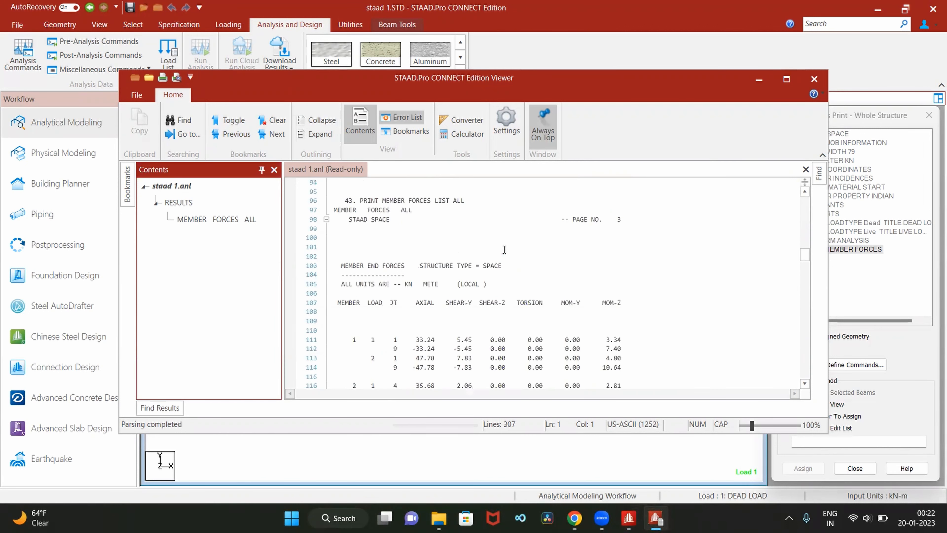
scroll(503, 249, down, 4)
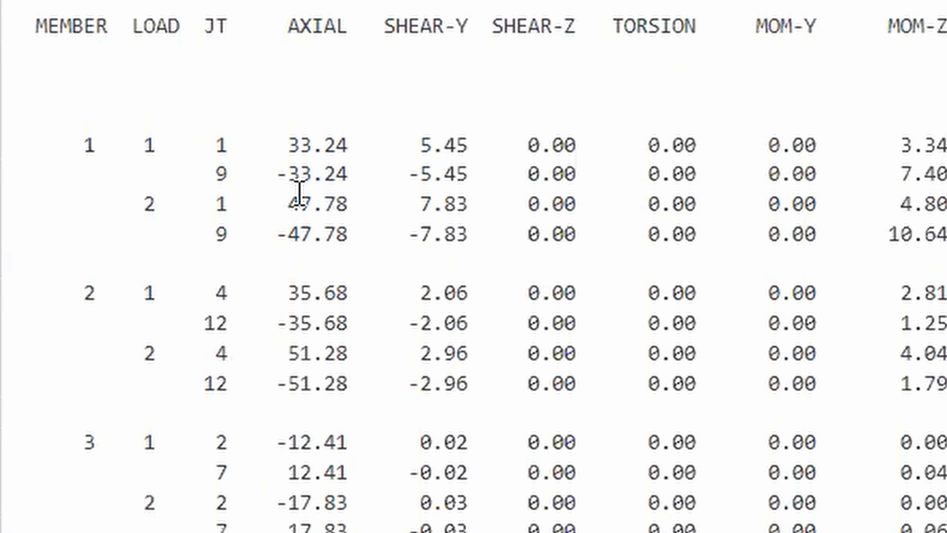
scroll(281, 211, down, 4)
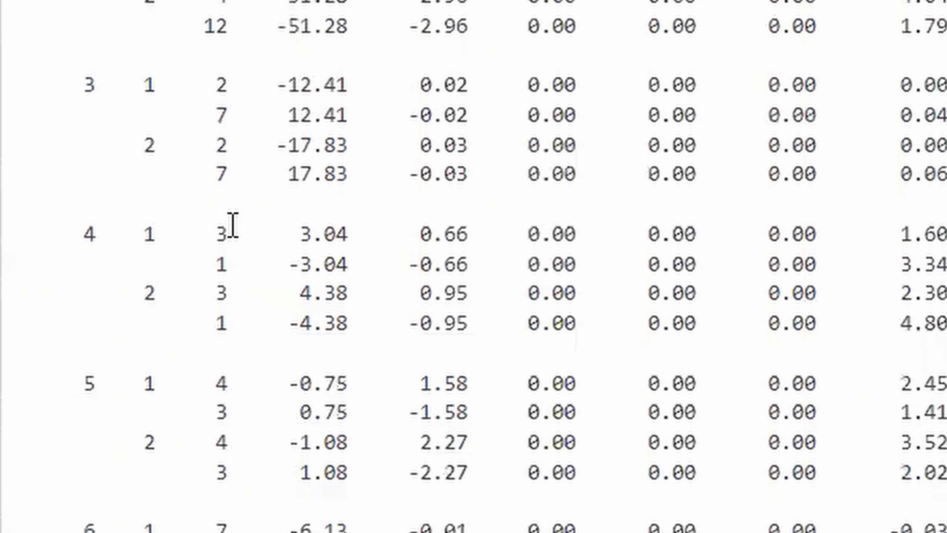
scroll(239, 229, down, 3)
scroll(246, 243, down, 4)
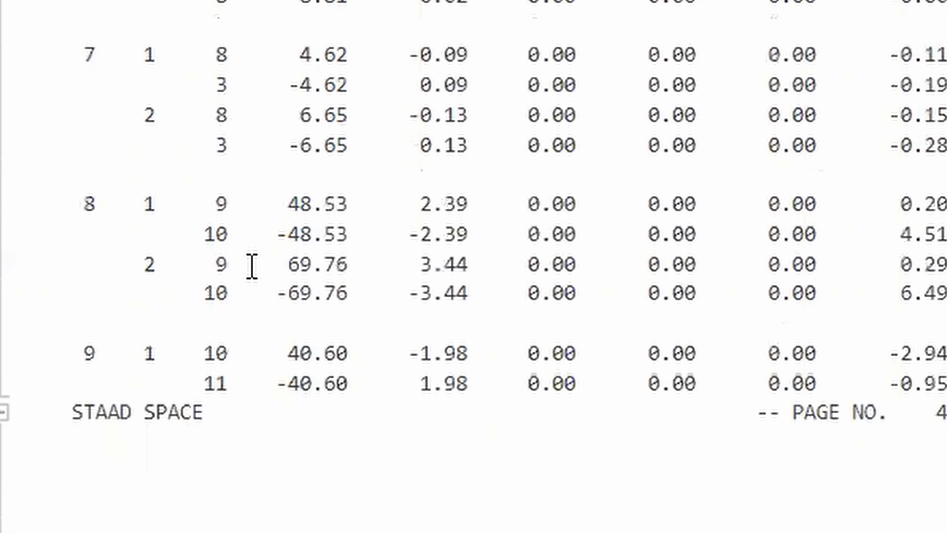
scroll(258, 272, down, 3)
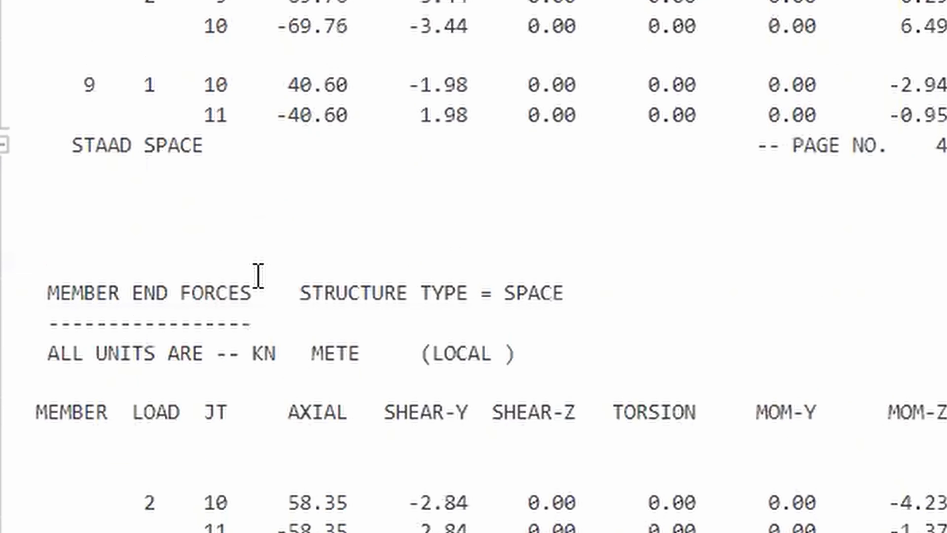
scroll(258, 275, down, 1)
scroll(258, 275, up, 12)
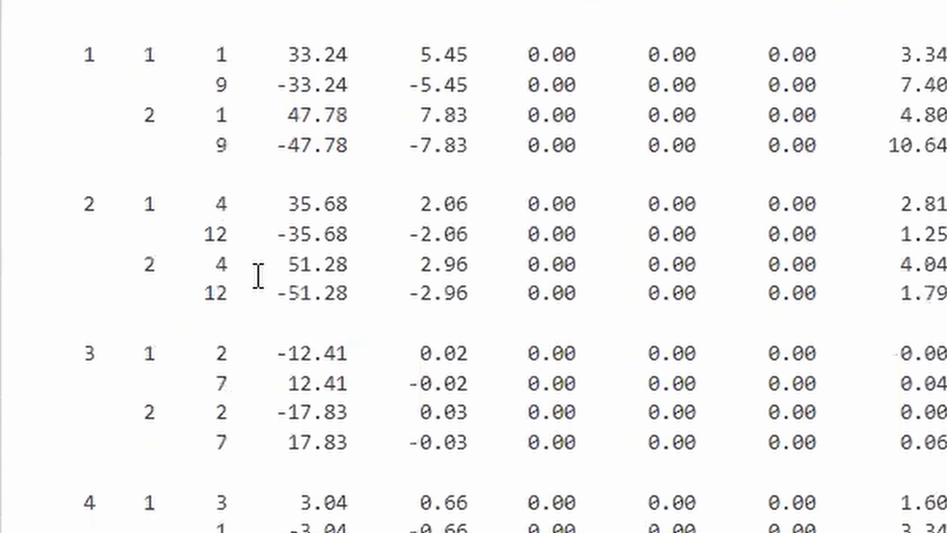
scroll(258, 276, up, 5)
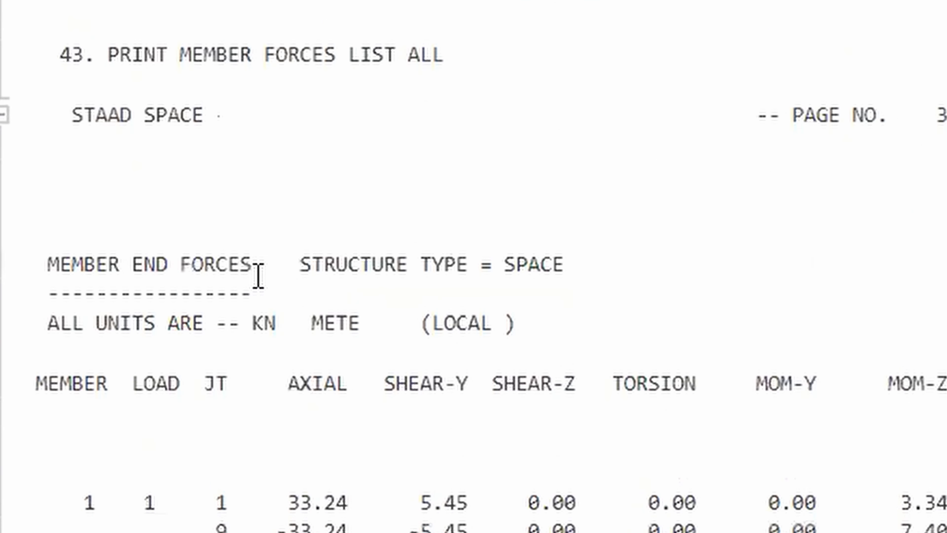
scroll(258, 276, up, 5)
scroll(258, 275, up, 20)
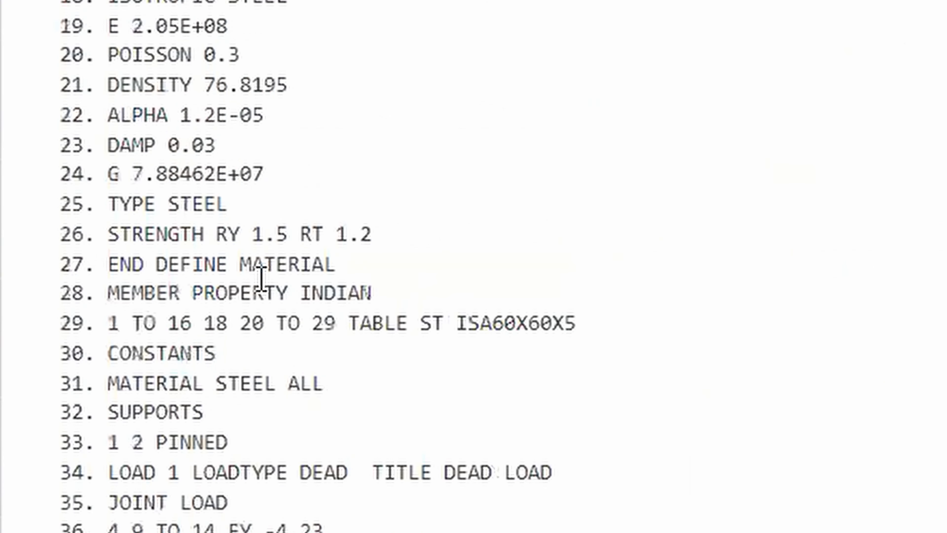
scroll(261, 284, up, 5)
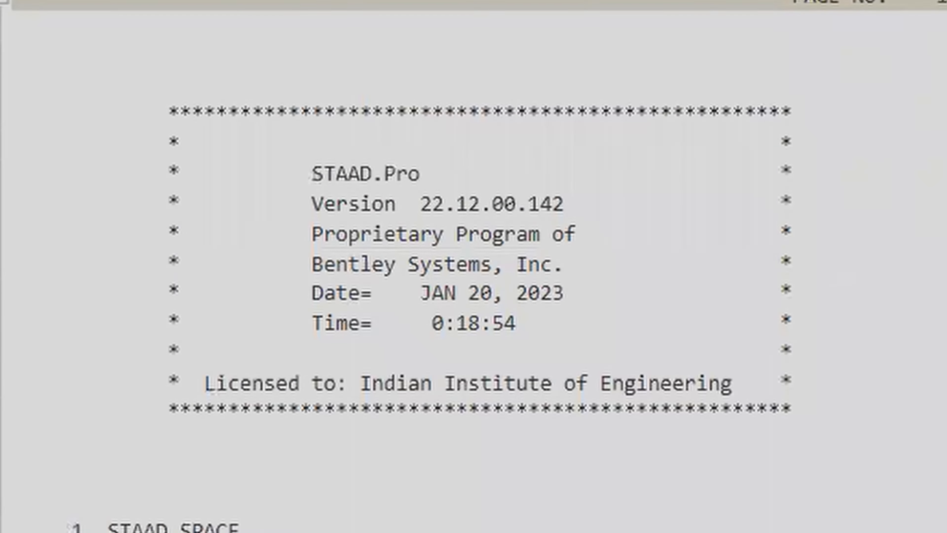